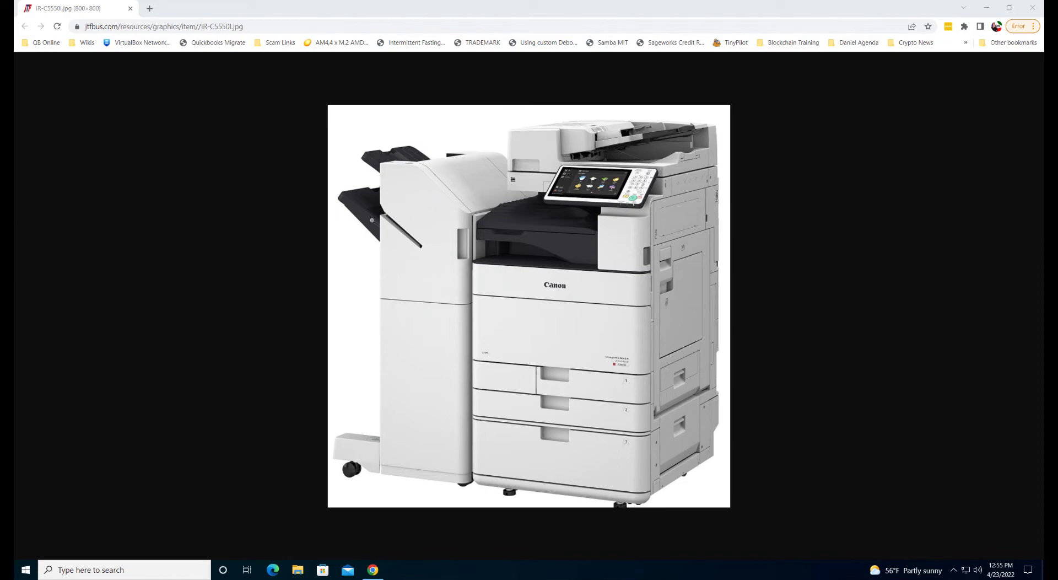
Scan 192.168.10.1-254 in Advanced IP Scanner and locate the Canon iR-C5550i at 192.168.10.220.
key("alt+Tab")
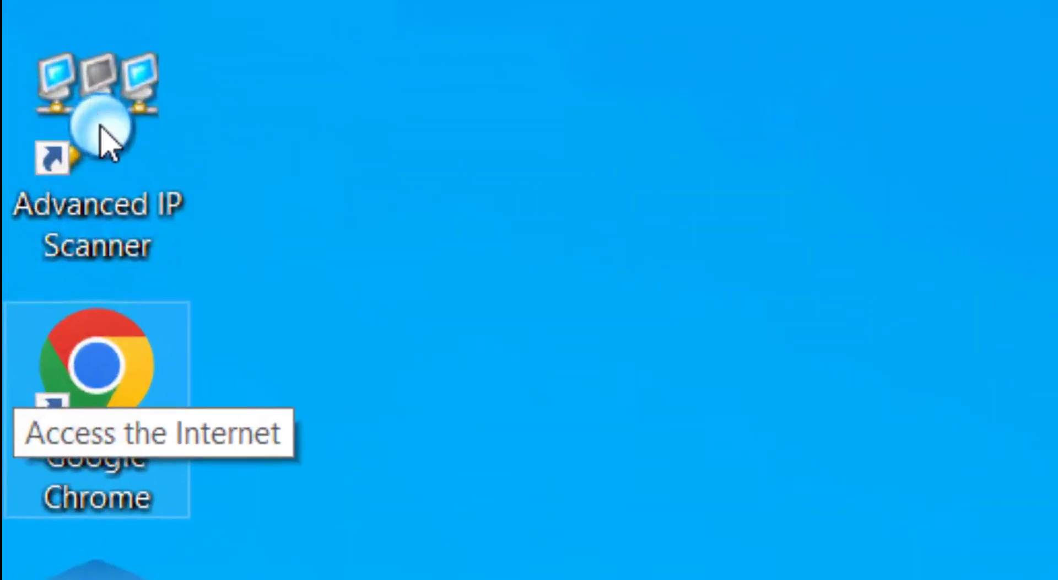
left_click(34, 67)
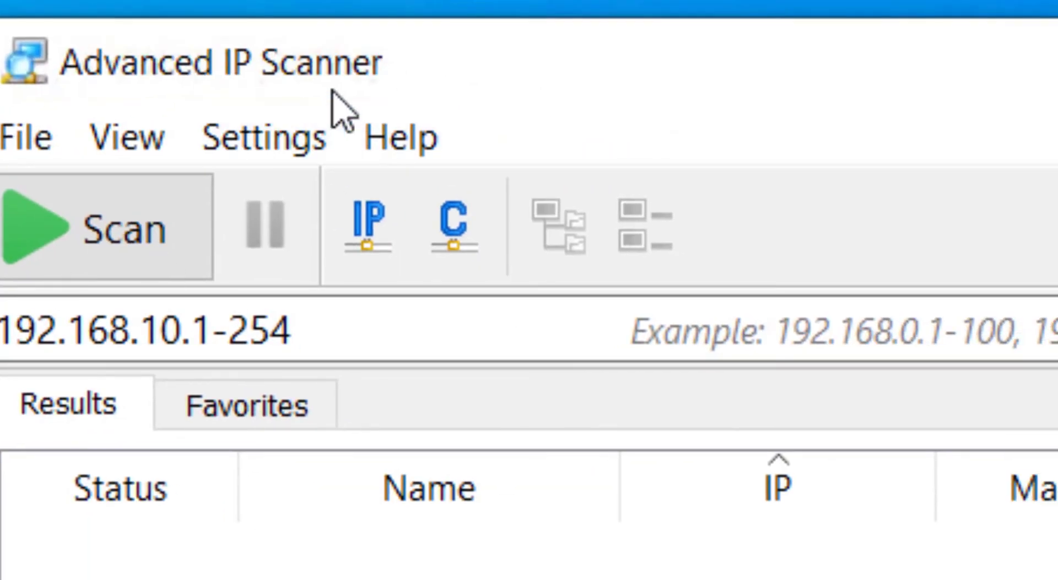
left_click(147, 270)
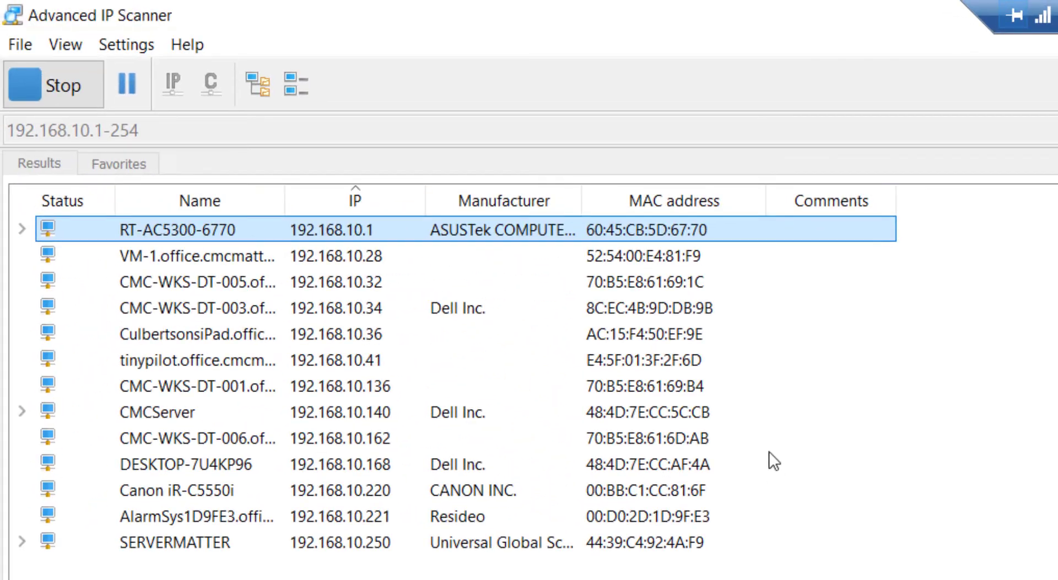
left_click(174, 492)
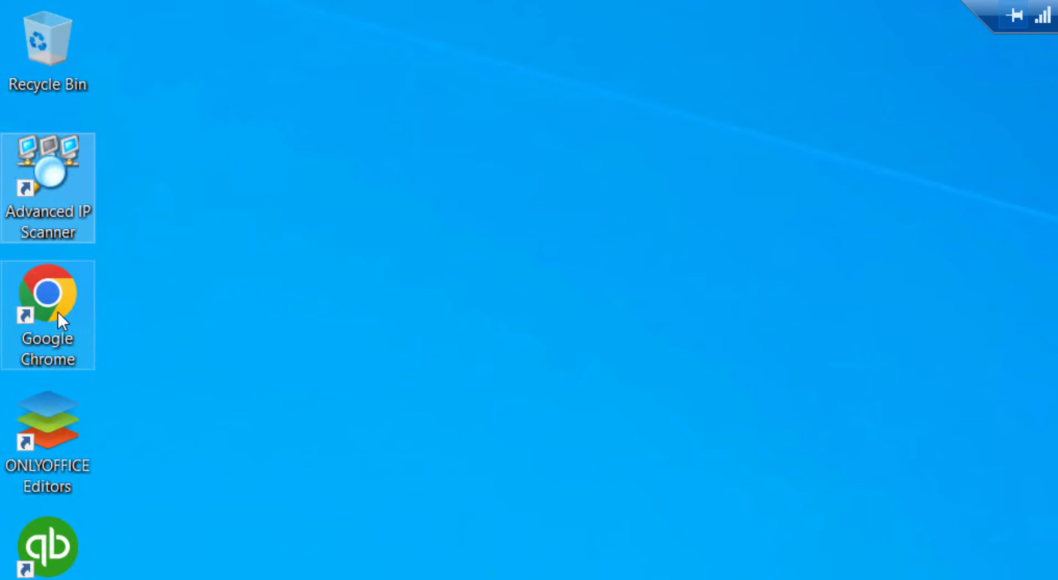
Load the Remote UI : Portal bookmark in a new Chrome window and select the address's port digits.
double_click(58, 311)
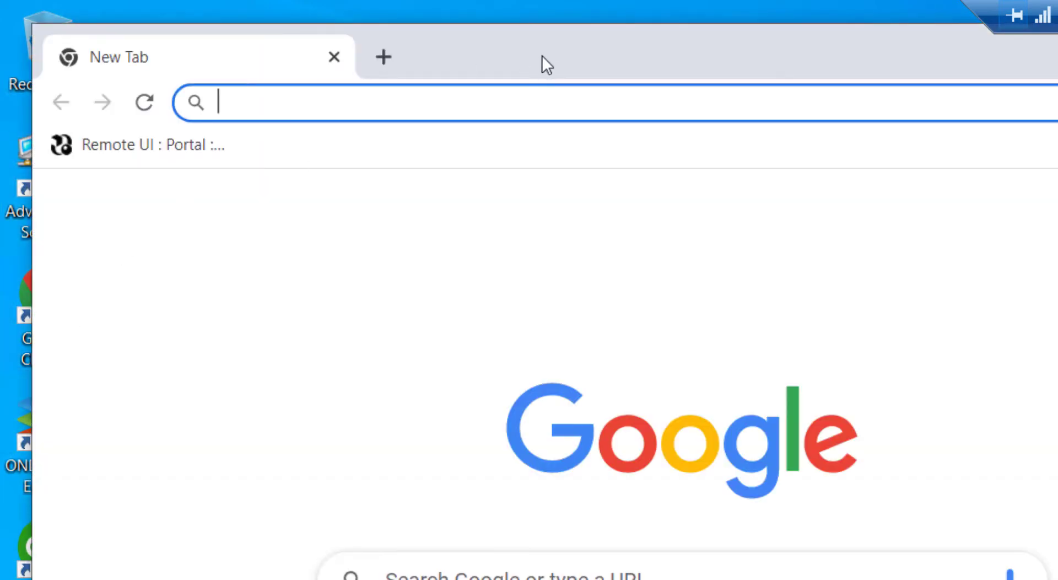
left_click(167, 148)
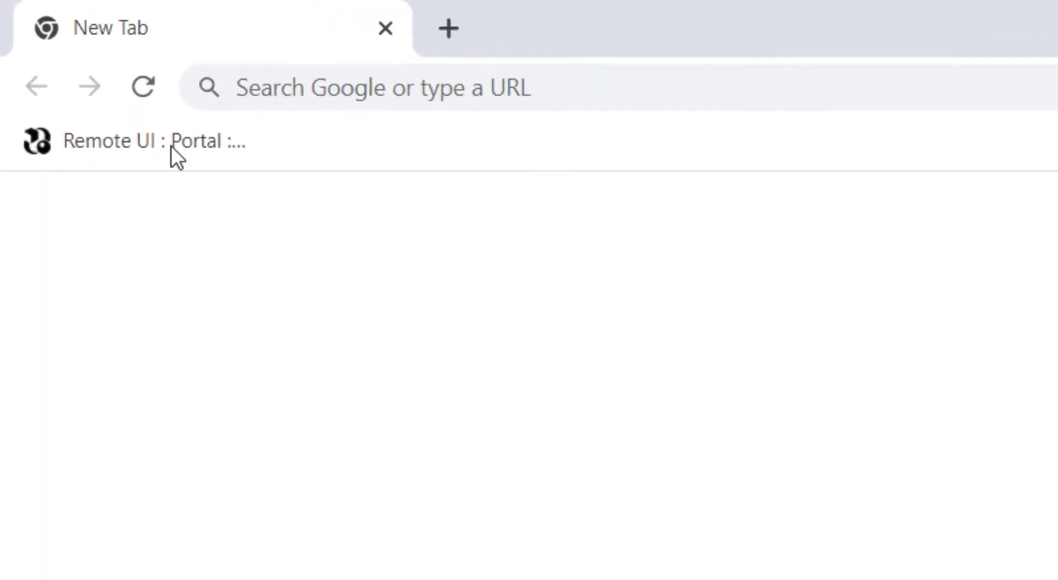
left_click(168, 147)
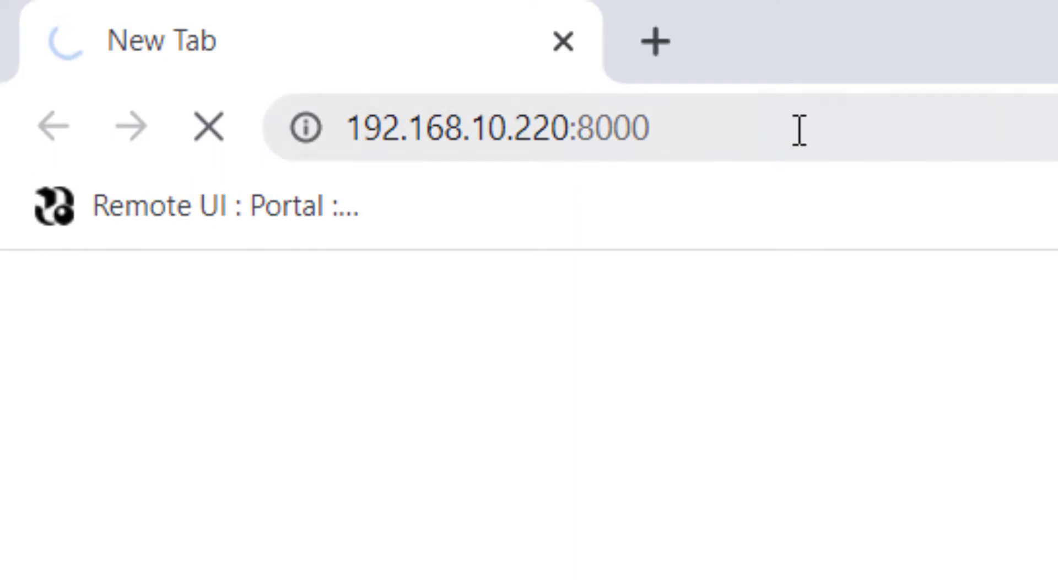
left_click(528, 93)
left_click_drag(912, 121, 782, 132)
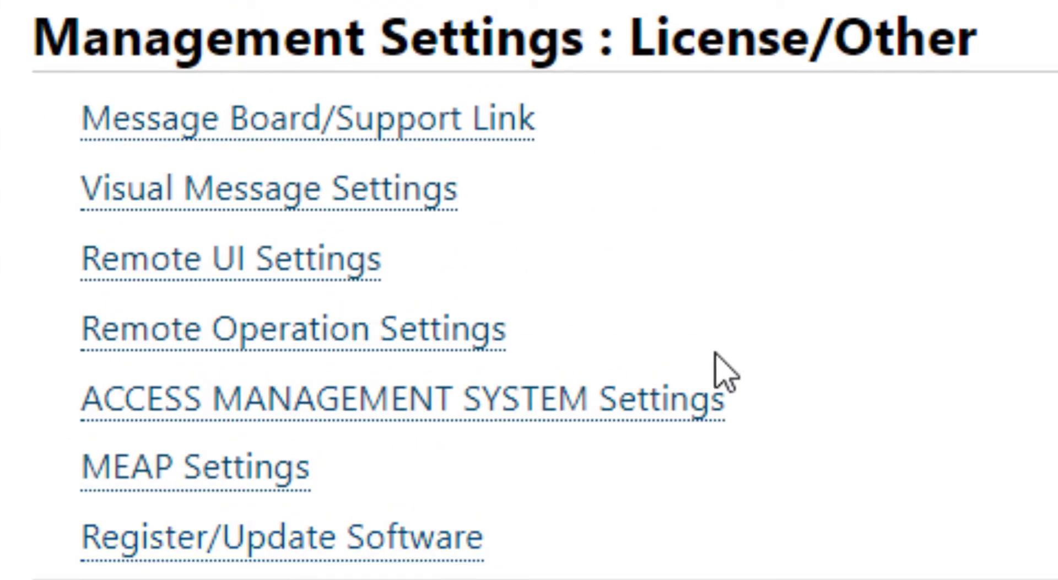
In Remote Operation Settings, keep Use Remote Operation enabled and tick Change Password.
left_click(223, 338)
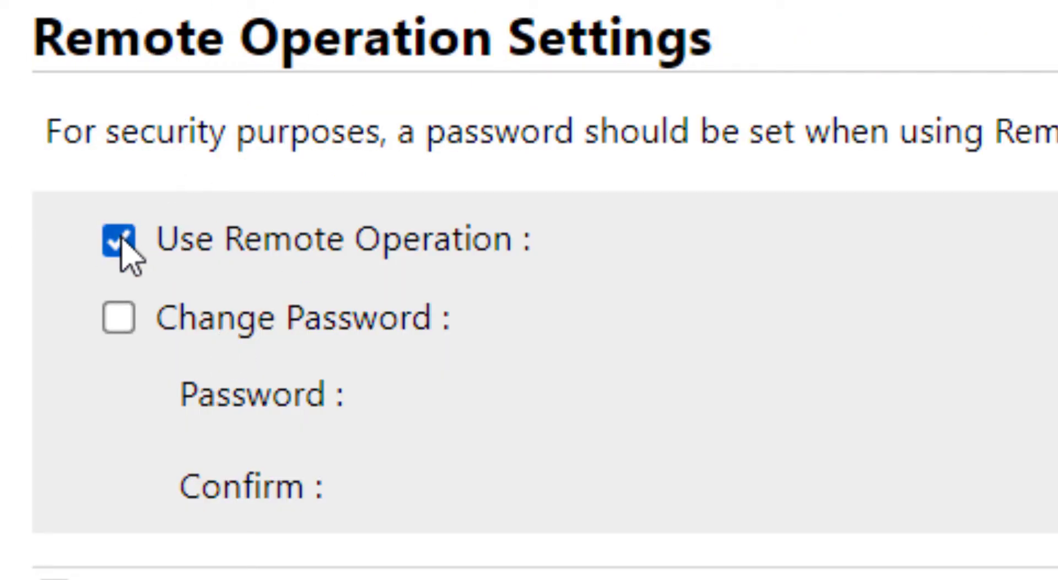
left_click(124, 321)
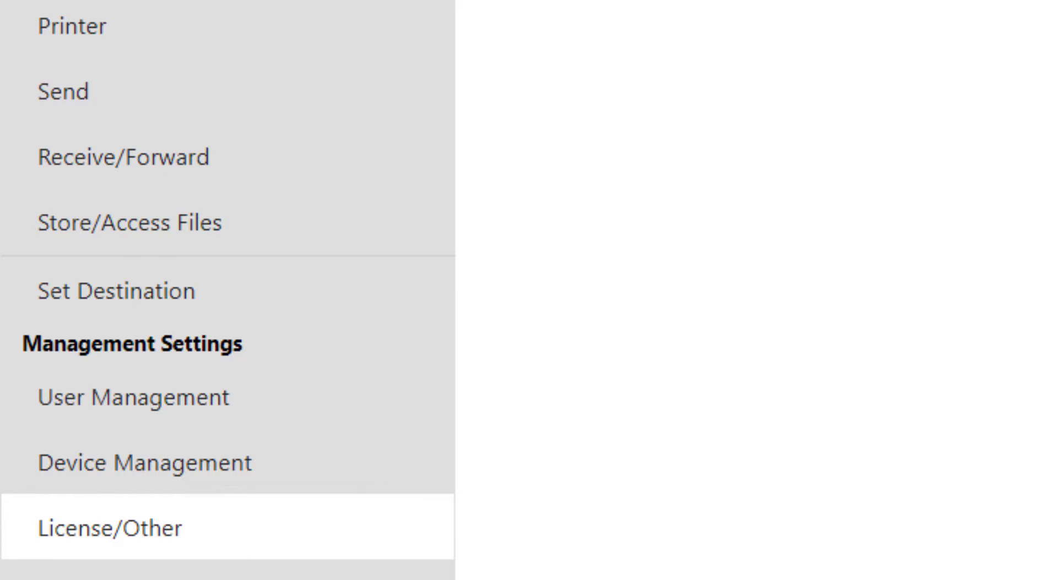
Go to Set Destination > Register LDAP Server and start registering a new server.
left_click(131, 305)
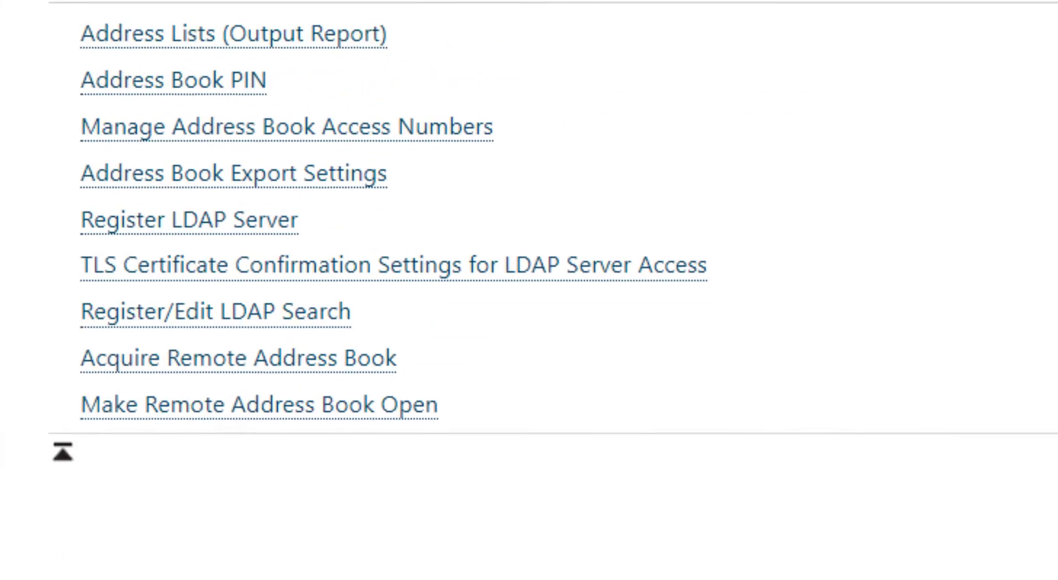
left_click(161, 273)
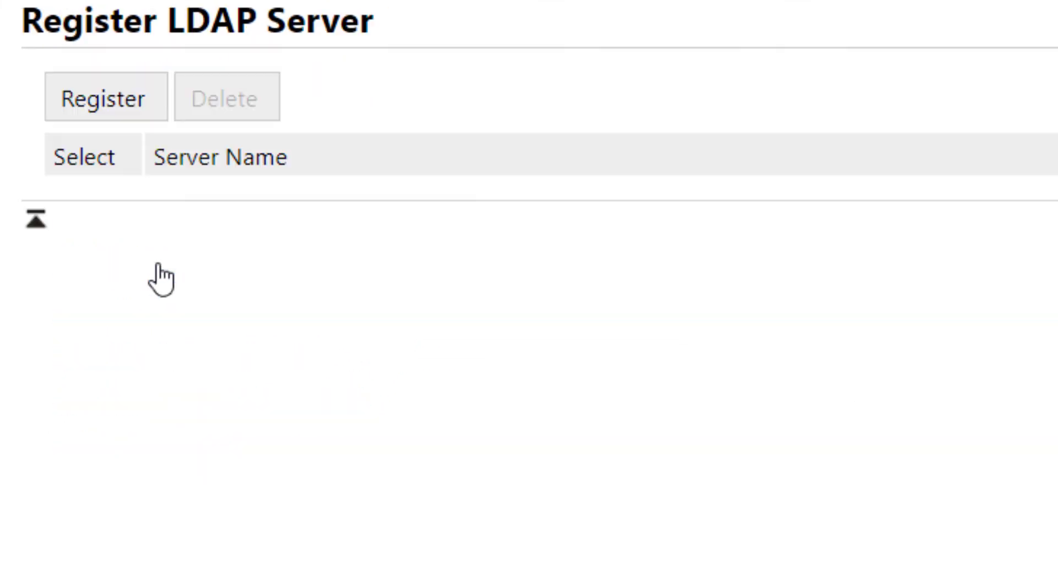
left_click(138, 109)
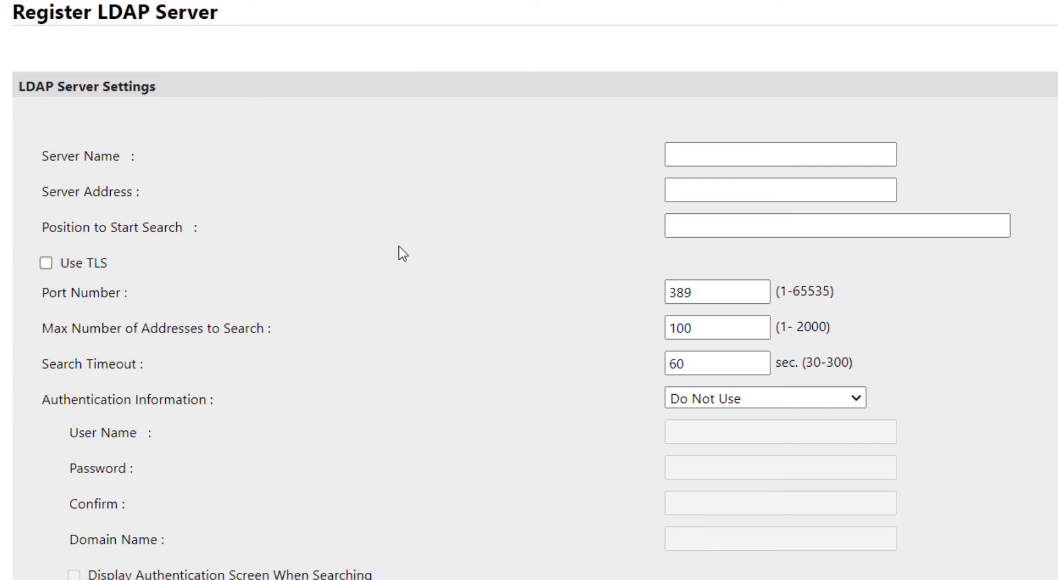
Set Authentication Information to Use, keep LDAP Version 3 (UTF-8), and begin the search start position.
left_click(716, 401)
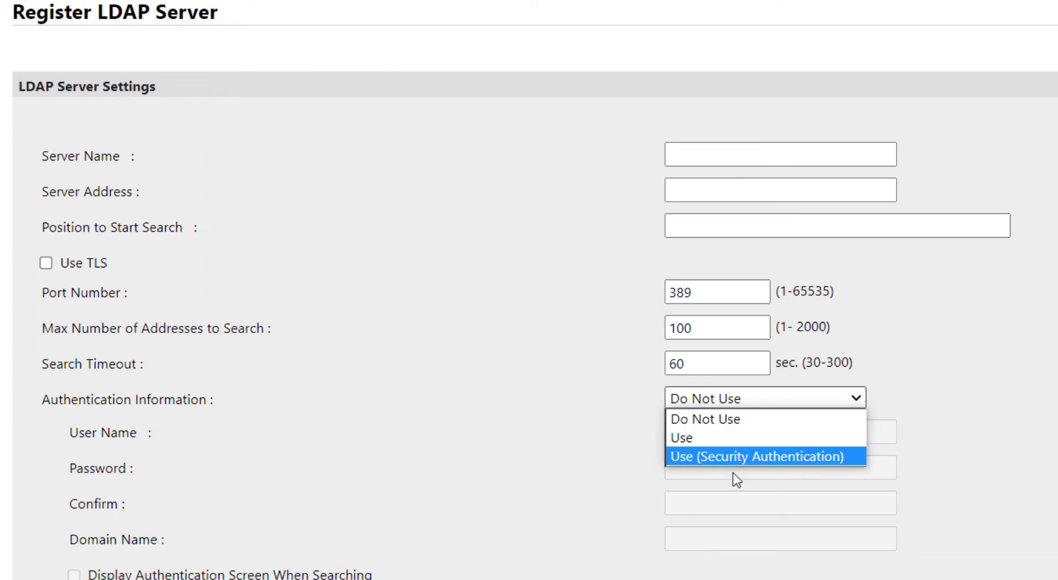
left_click(717, 457)
left_click(736, 398)
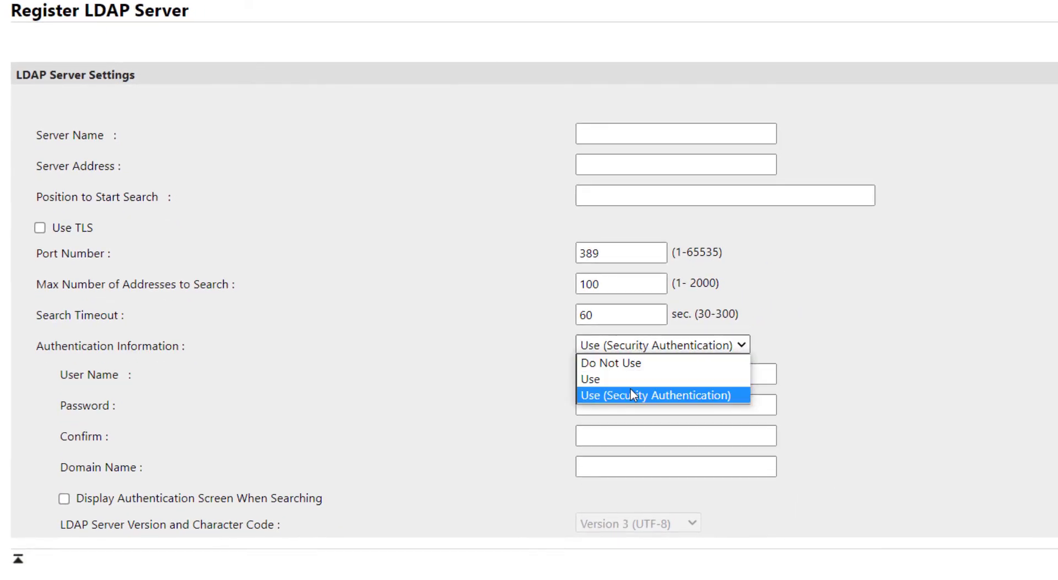
left_click(633, 395)
left_click(653, 348)
left_click(518, 359)
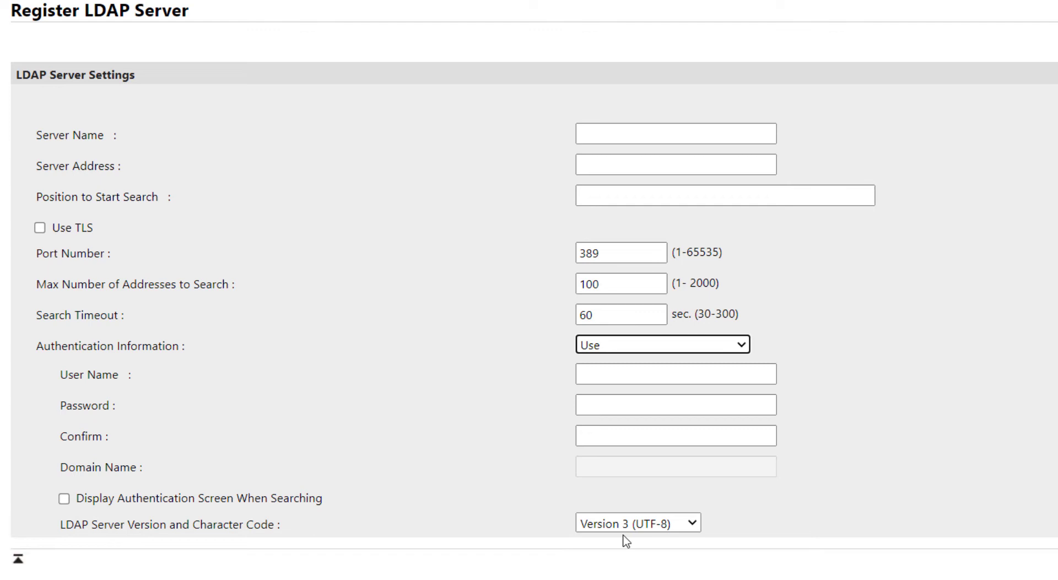
left_click(627, 524)
left_click(629, 528)
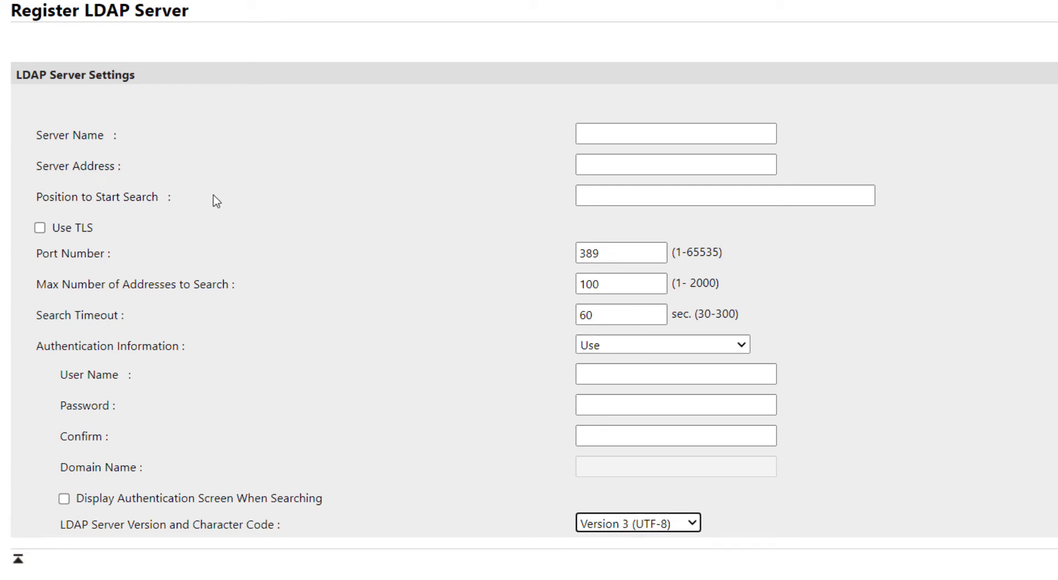
left_click(616, 189)
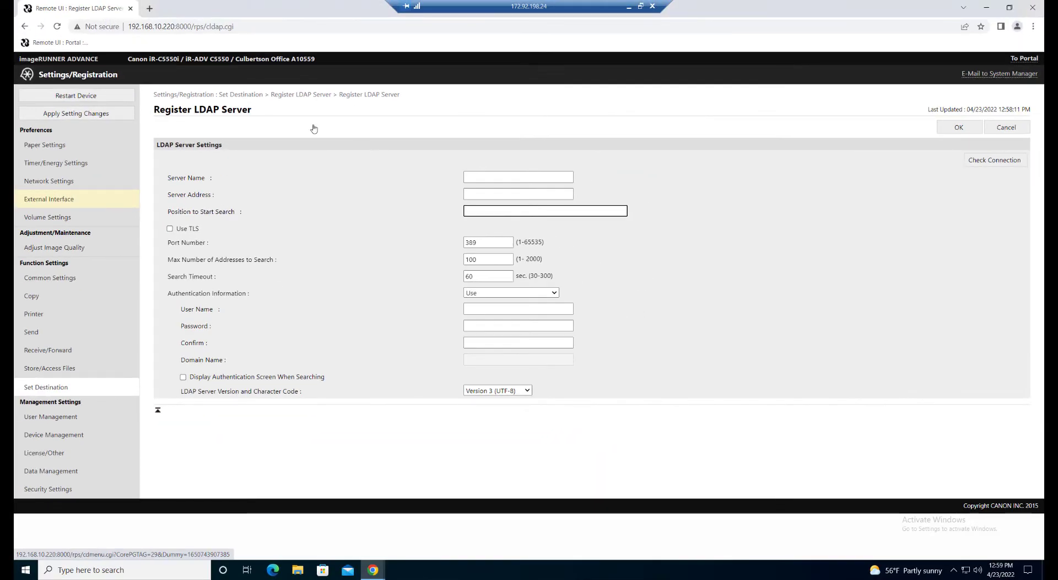
Close the Remote UI window and open the server's Canon ir-c5550i Related folder in File Explorer.
left_click(130, 8)
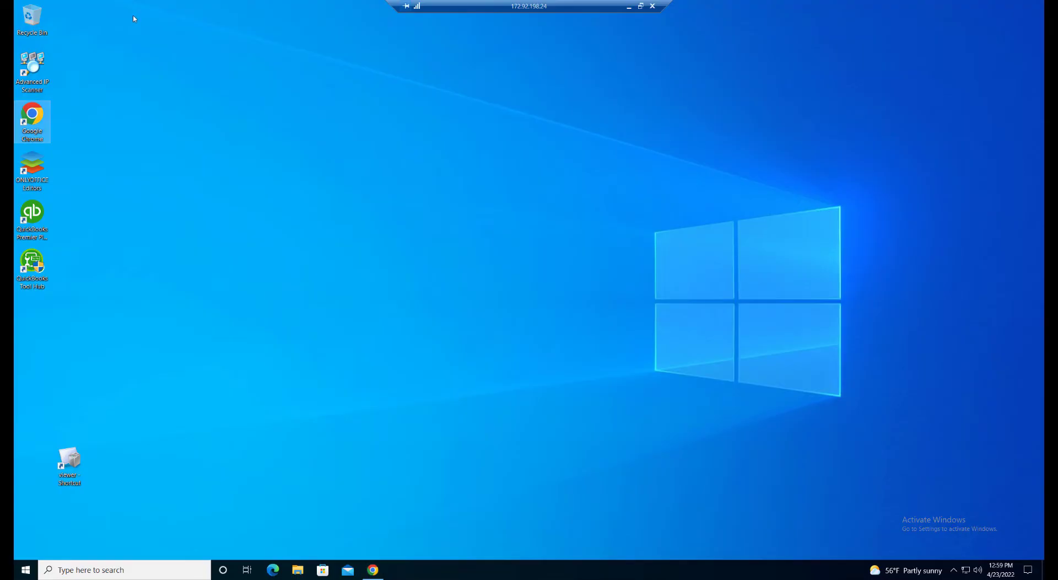
left_click(298, 571)
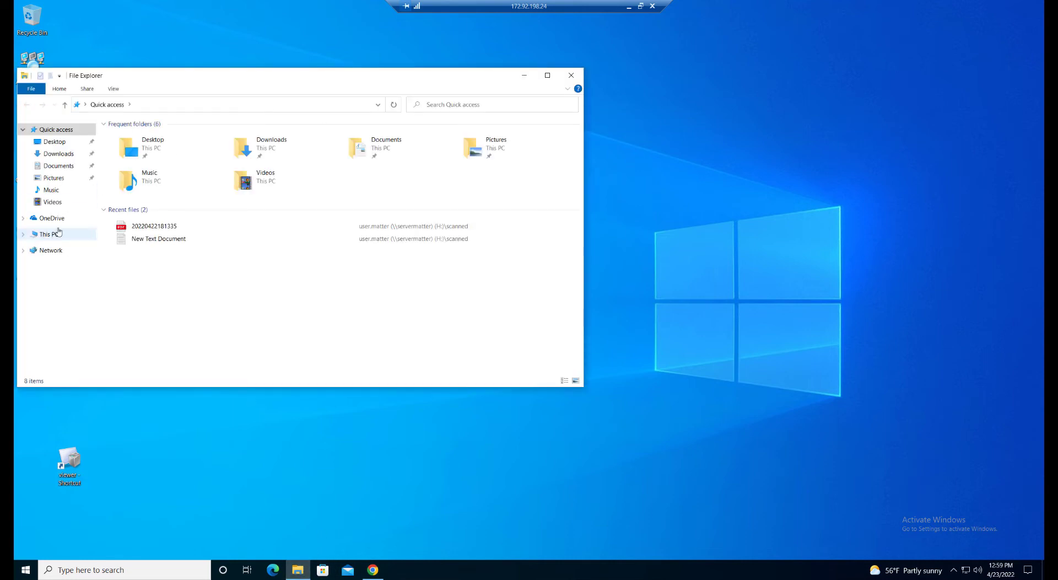
left_click(166, 105)
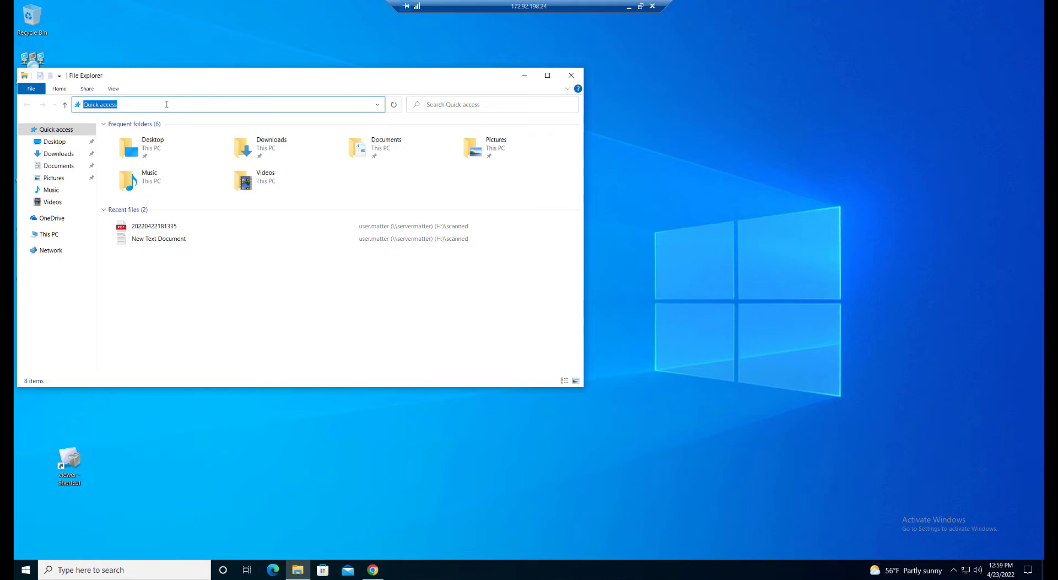
type("\\\\servermatter\\Admin Tools\\Canon ir-c5550i Related")
key("Return")
left_click(129, 155)
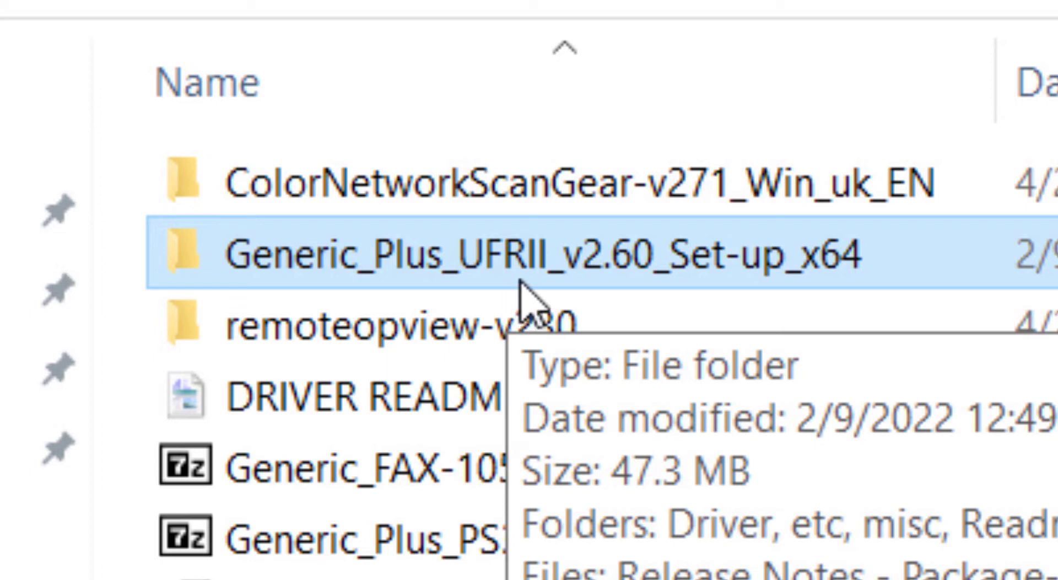
Look inside Generic_Plus_UFRII_v2.60_Set-up_x64, then go back and open the remoteopview-v230 folder.
double_click(521, 279)
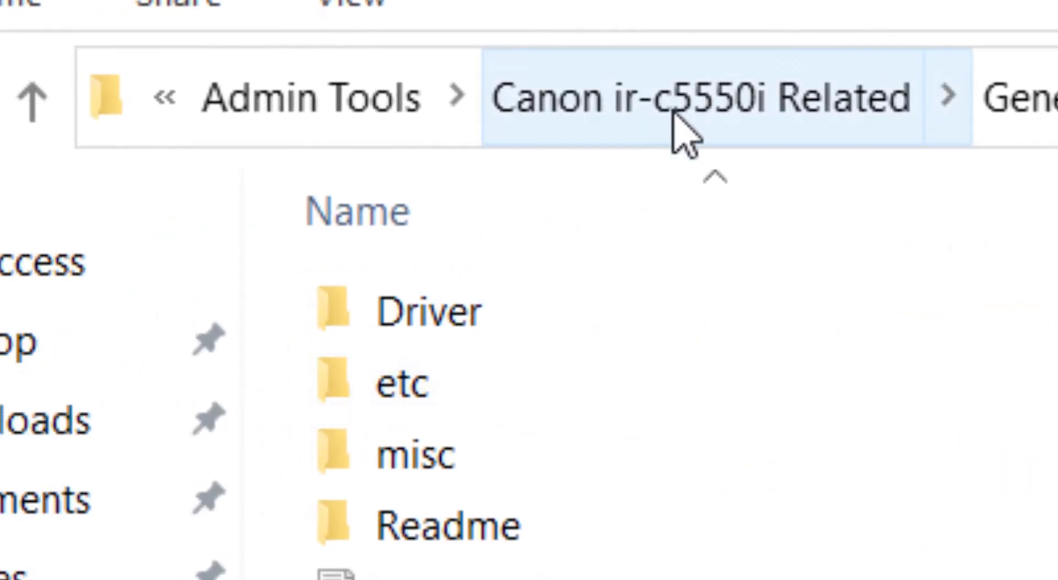
left_click(674, 113)
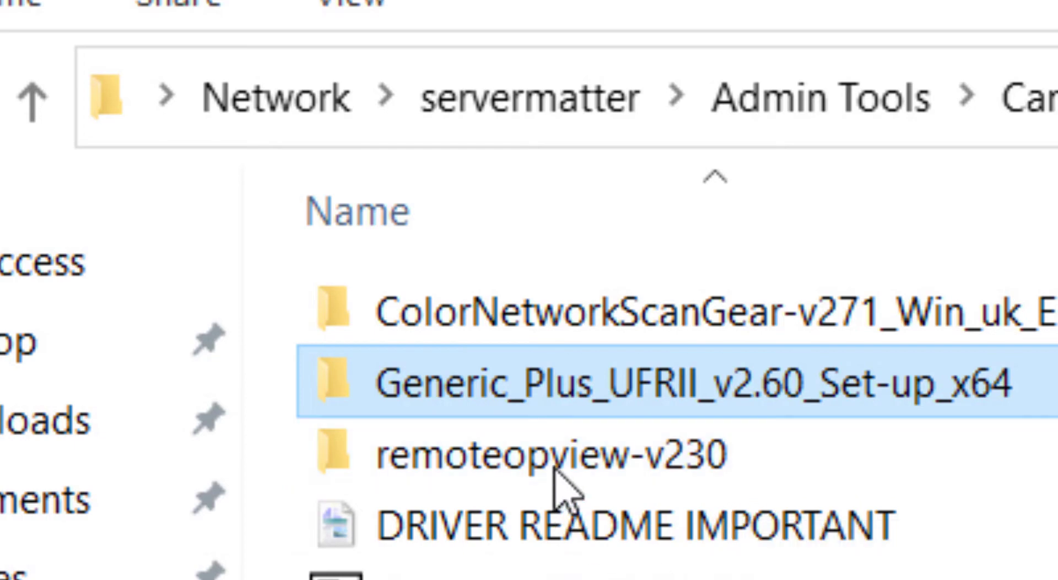
left_click(520, 460)
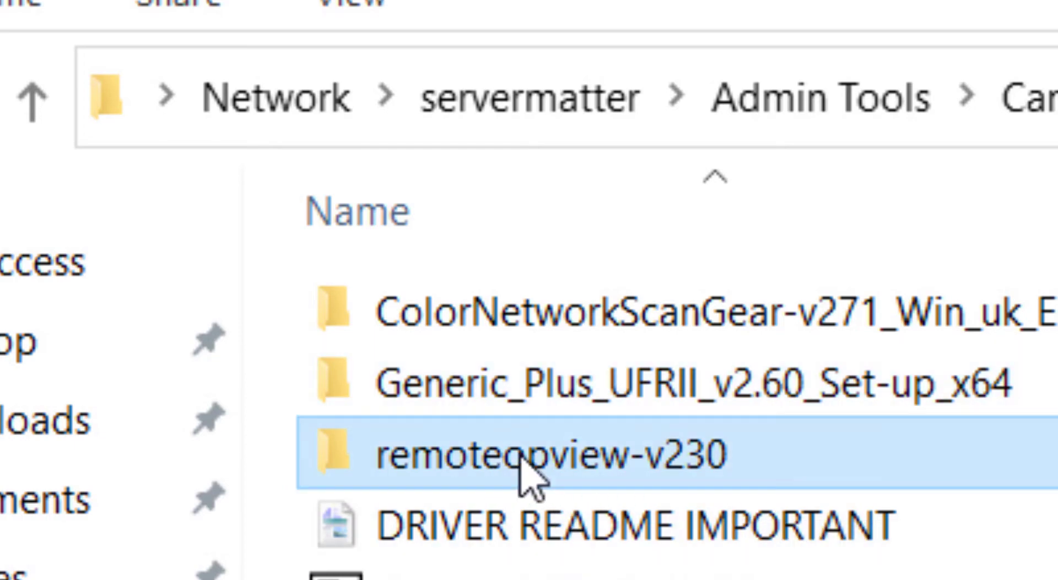
double_click(521, 461)
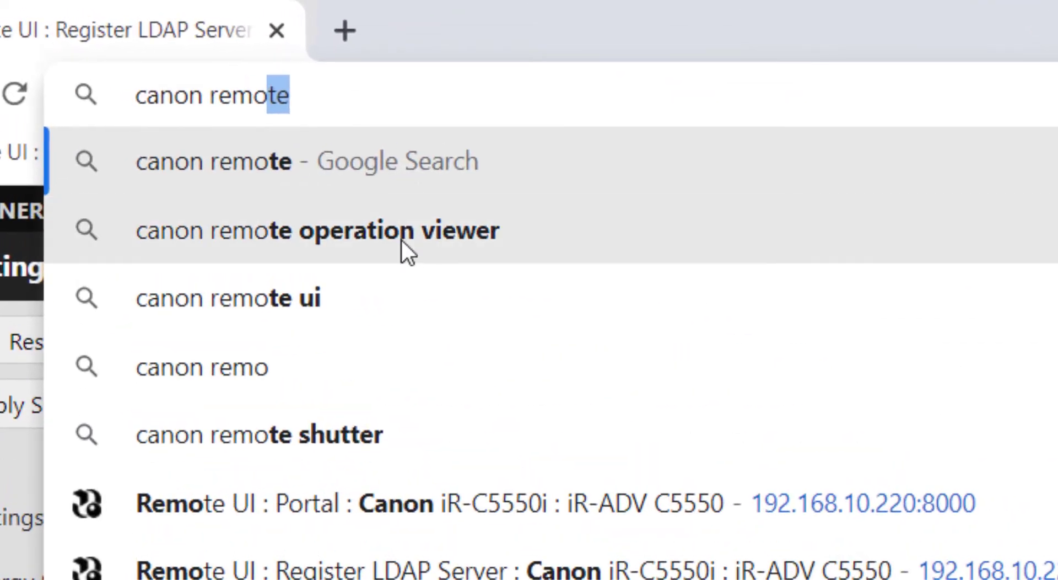
Run a Google search for 'canon remote operation viewer' from the address bar suggestion.
left_click(401, 243)
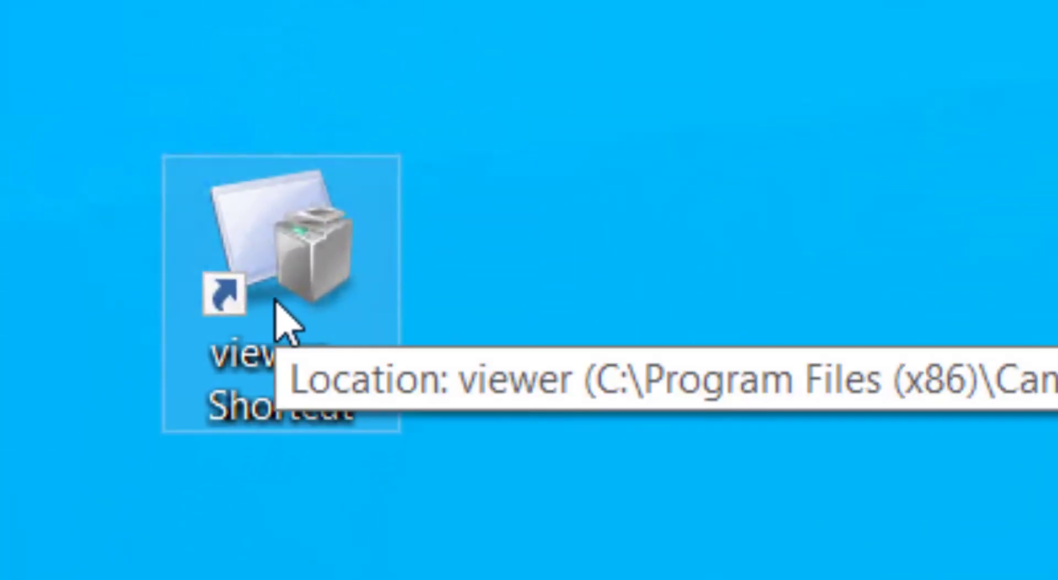
Launch Remote Operation Viewer, connect to 192.168.10.220, go to Main Menu, and decline restarting.
double_click(276, 318)
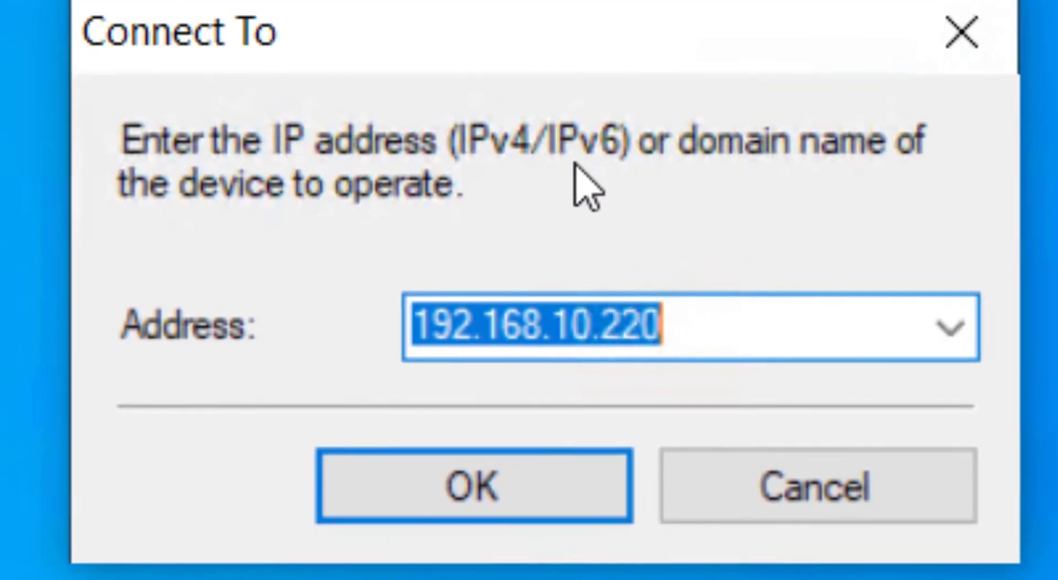
left_click(720, 324)
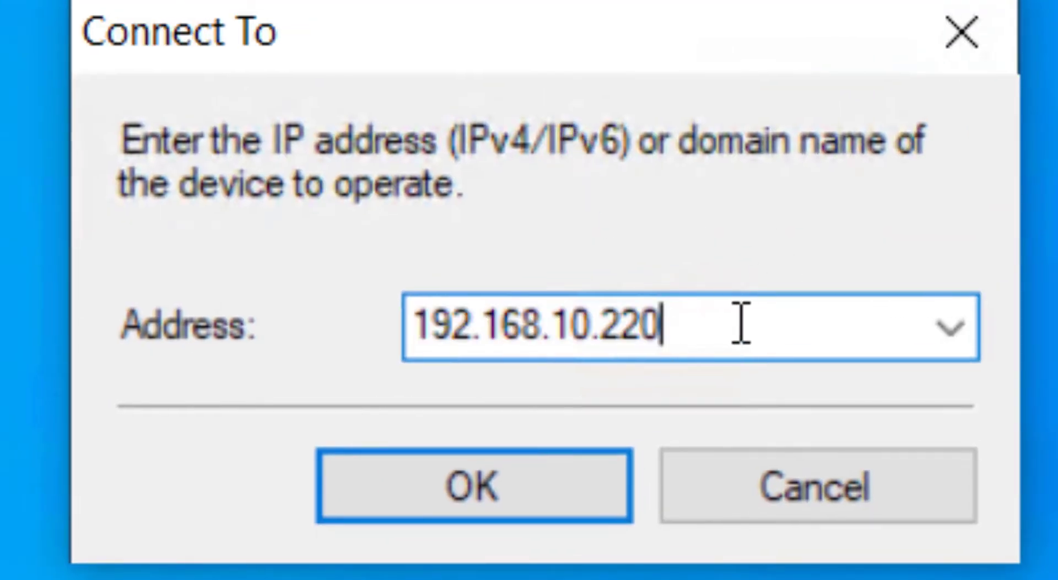
left_click_drag(742, 324, 357, 312)
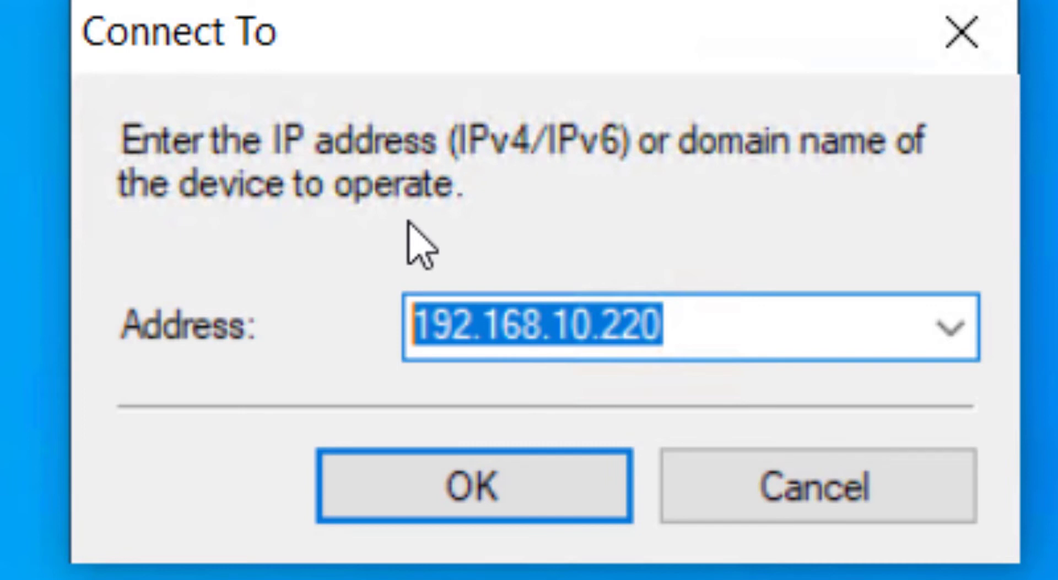
left_click(543, 518)
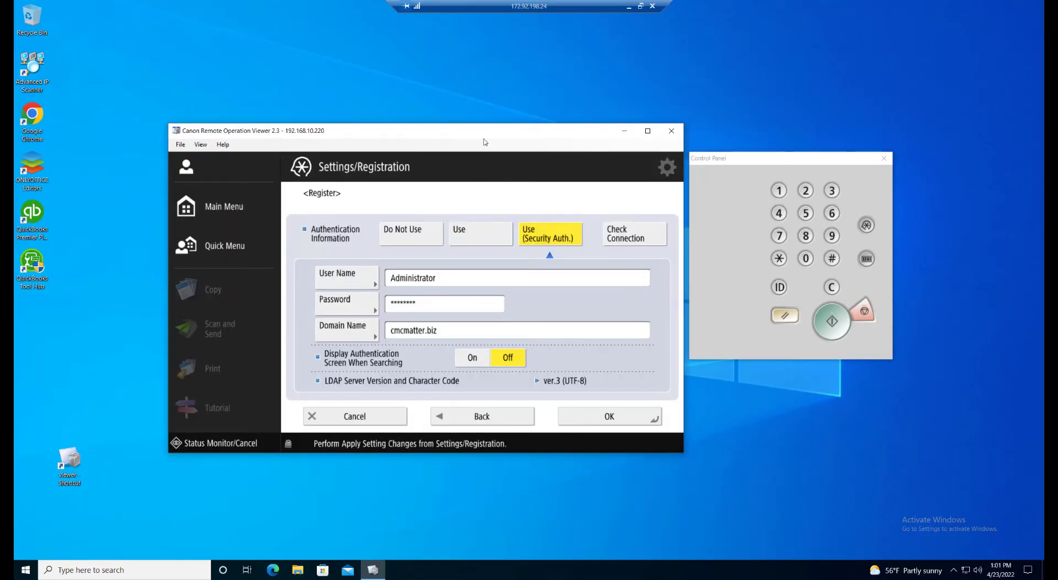
left_click_drag(485, 88, 486, 78)
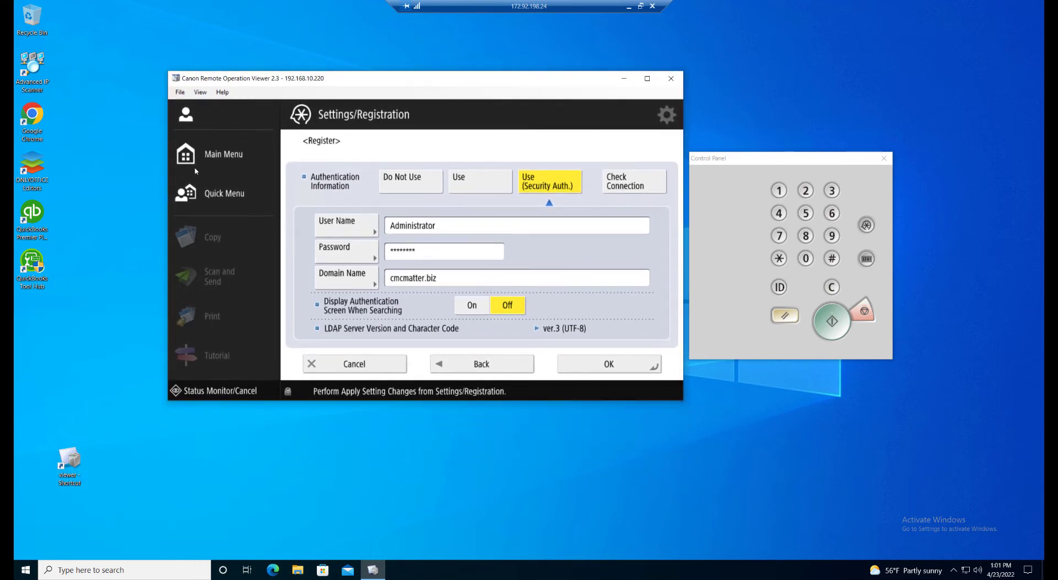
left_click(213, 156)
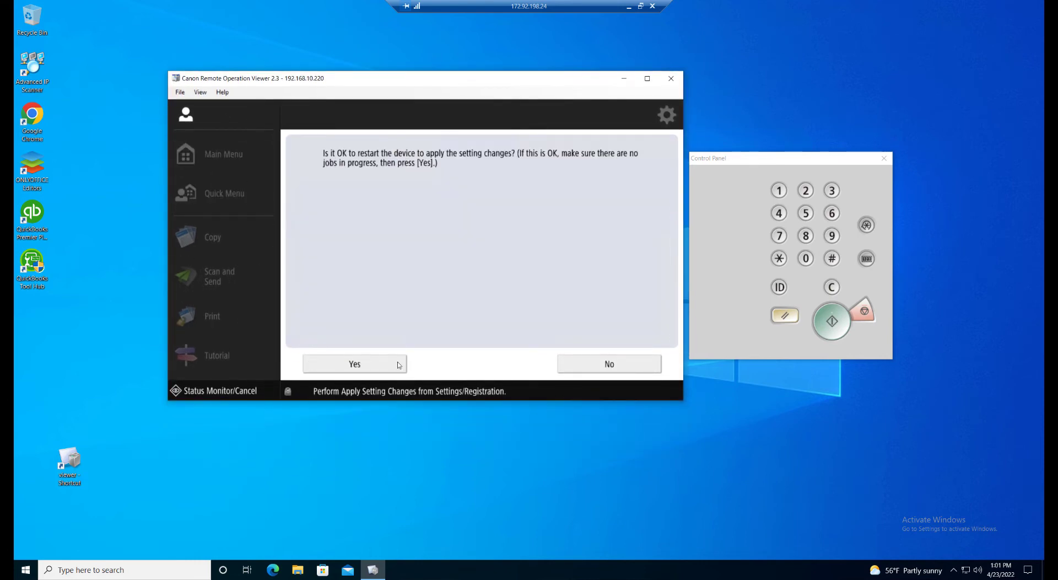
left_click(621, 365)
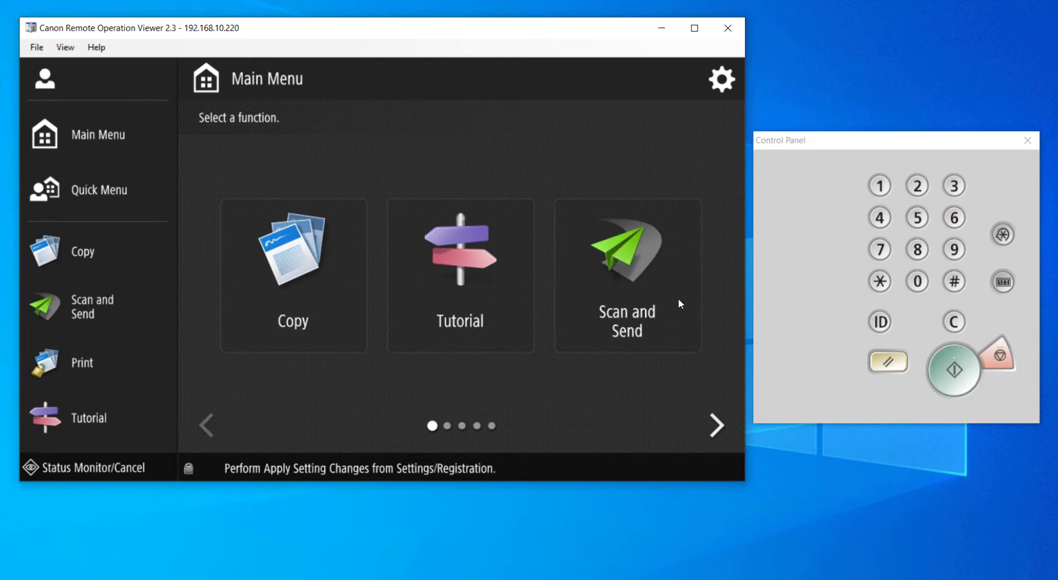
Choose Scan and Send on the Main Menu and show the local Address Book.
left_click(624, 283)
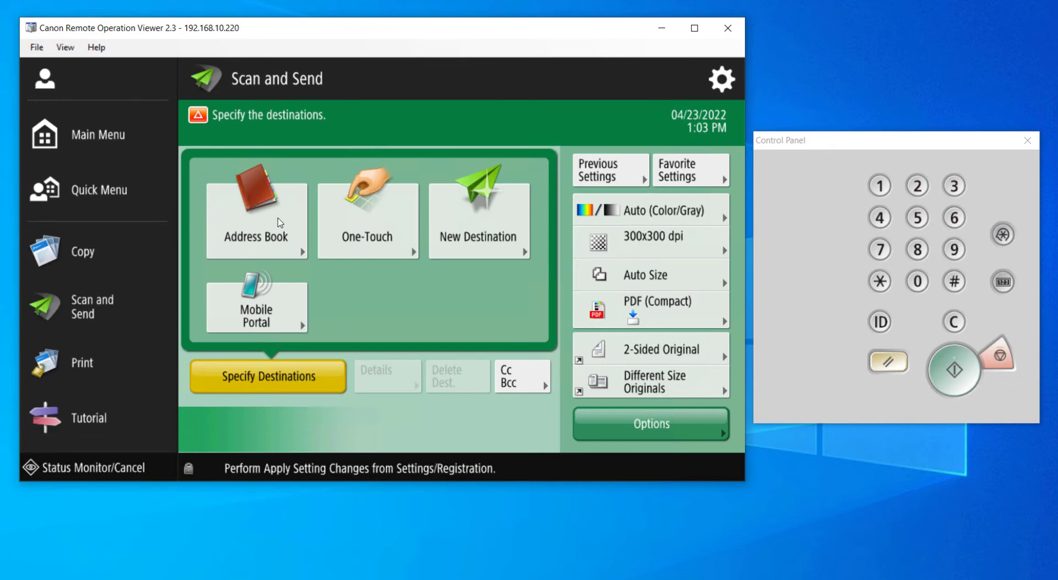
left_click(251, 212)
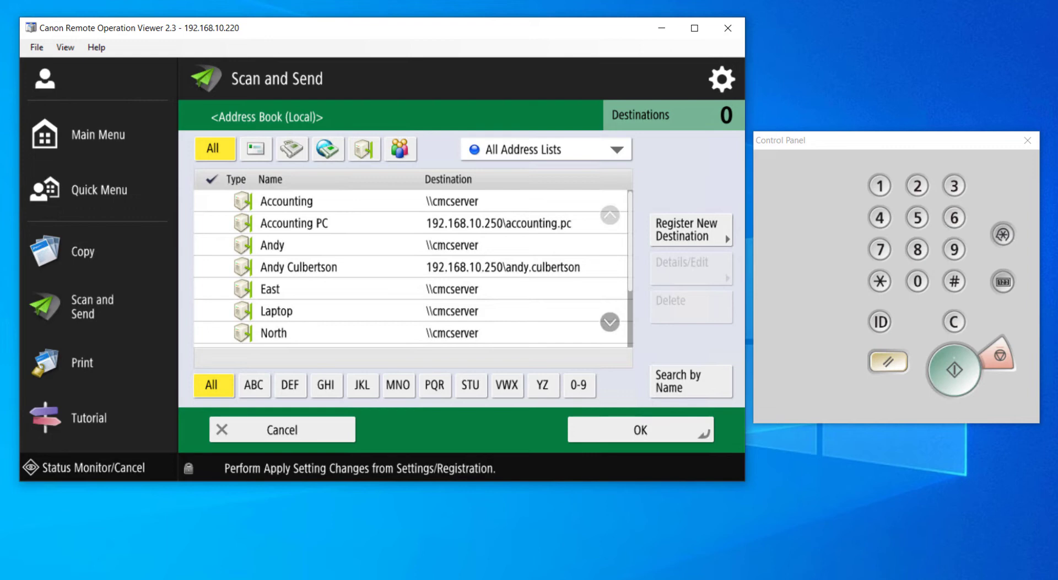
Select the Accounting PC destination, delete it, and confirm with Yes.
left_click(444, 226)
left_click(684, 312)
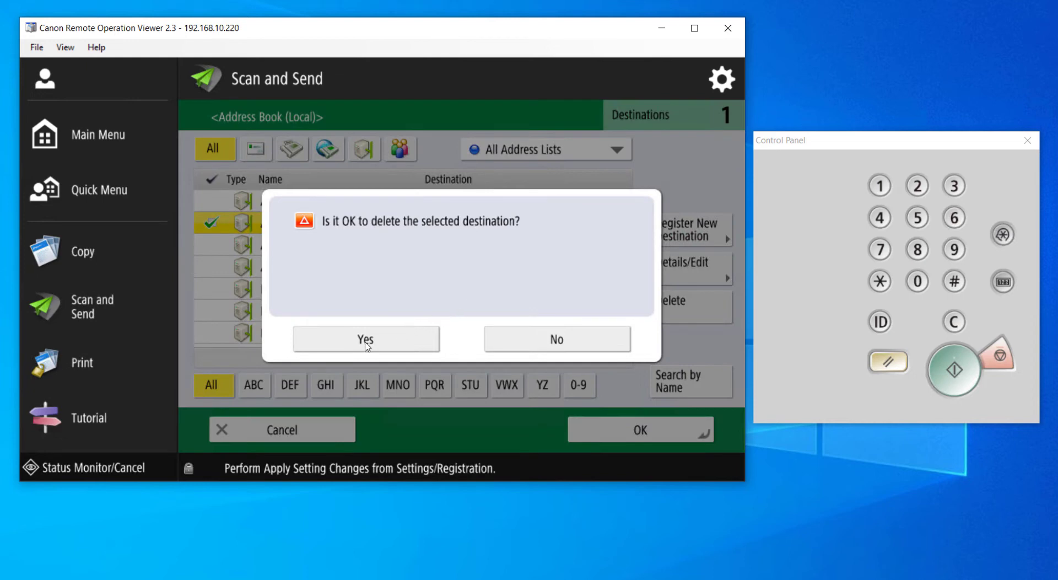
left_click(366, 341)
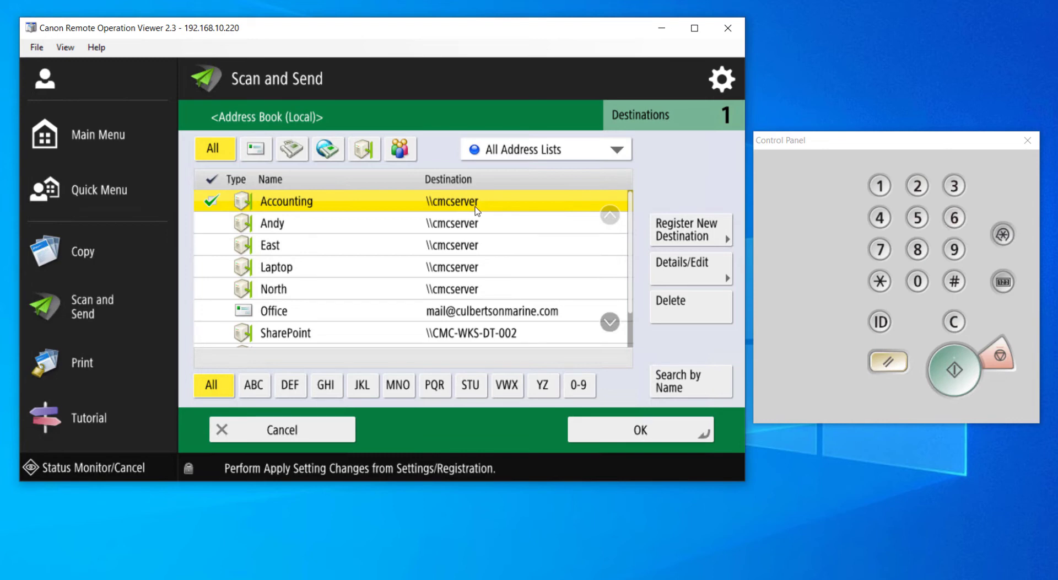
left_click(689, 273)
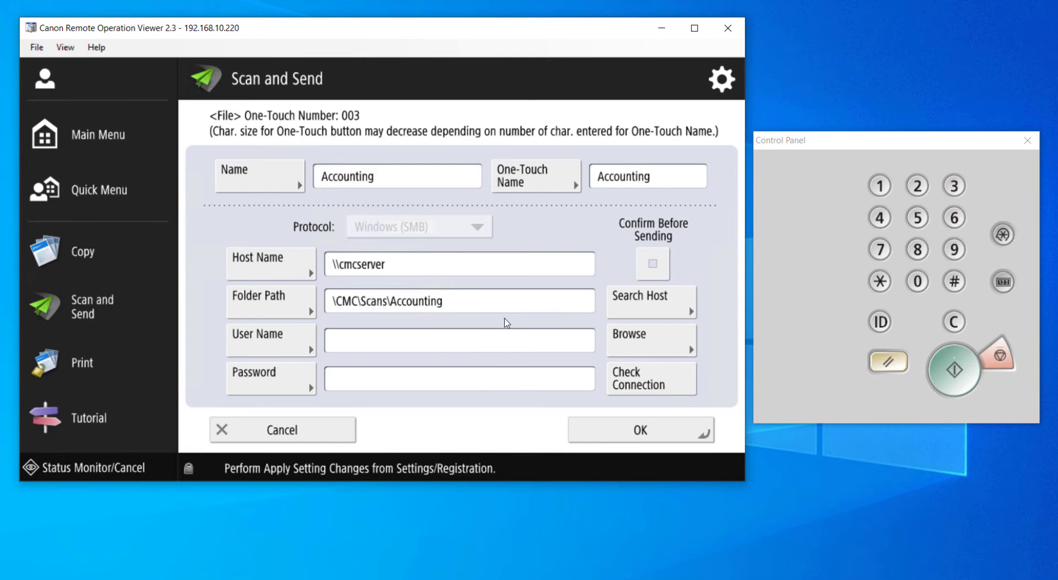
left_click(386, 301)
key("Delete")
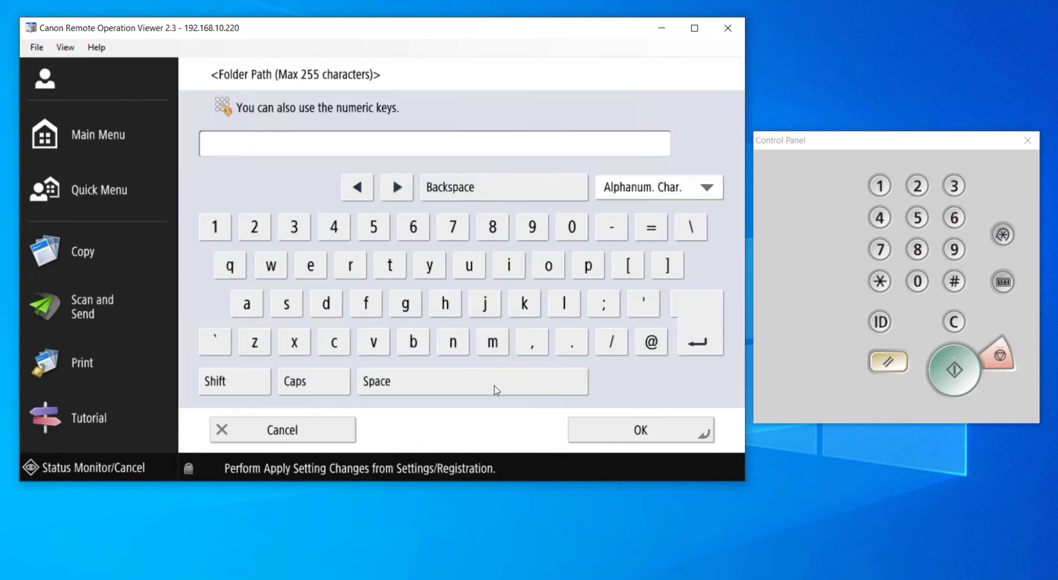
left_click(308, 428)
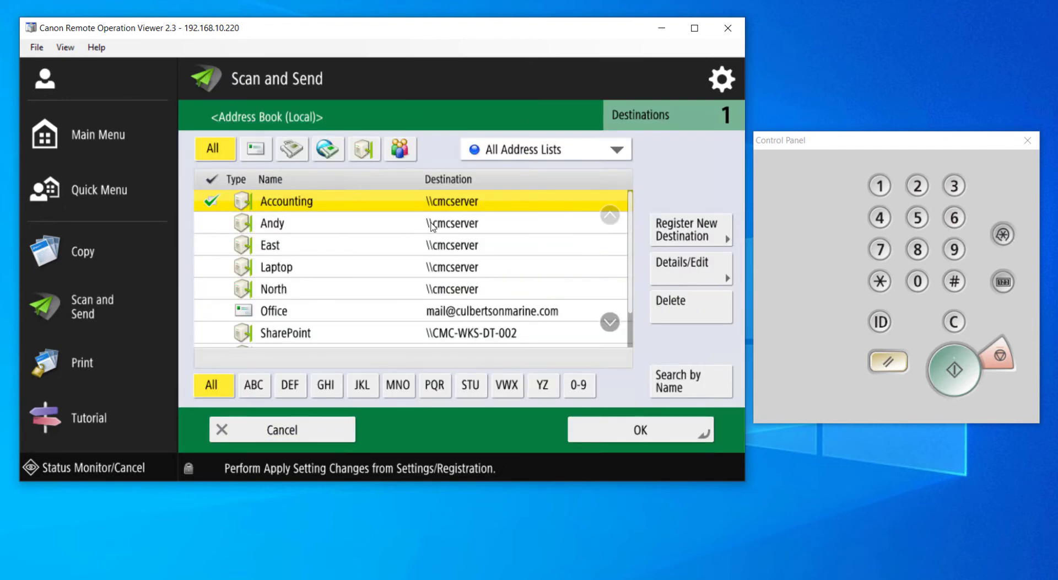
left_click(433, 225)
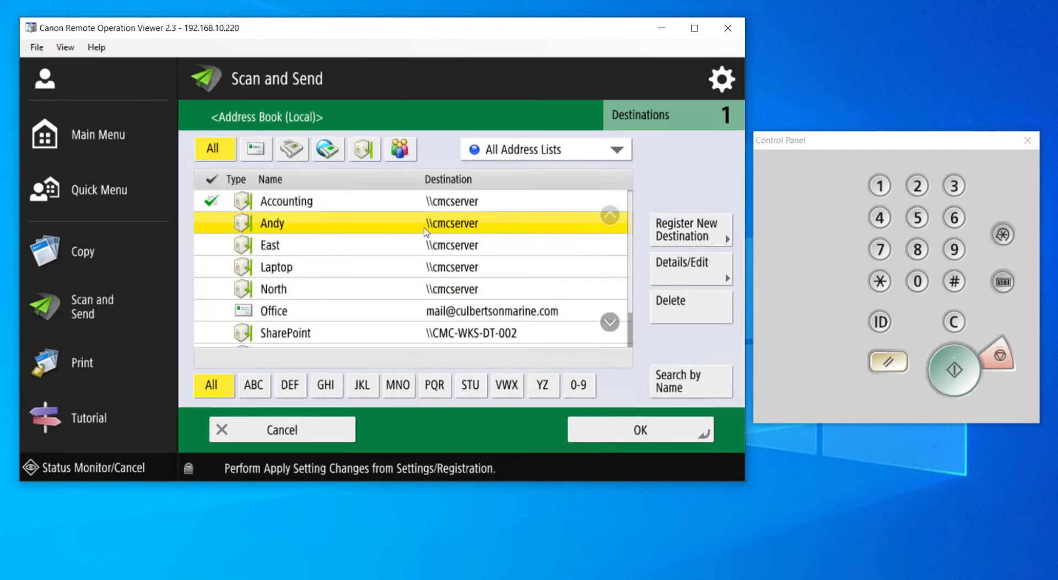
left_click(689, 266)
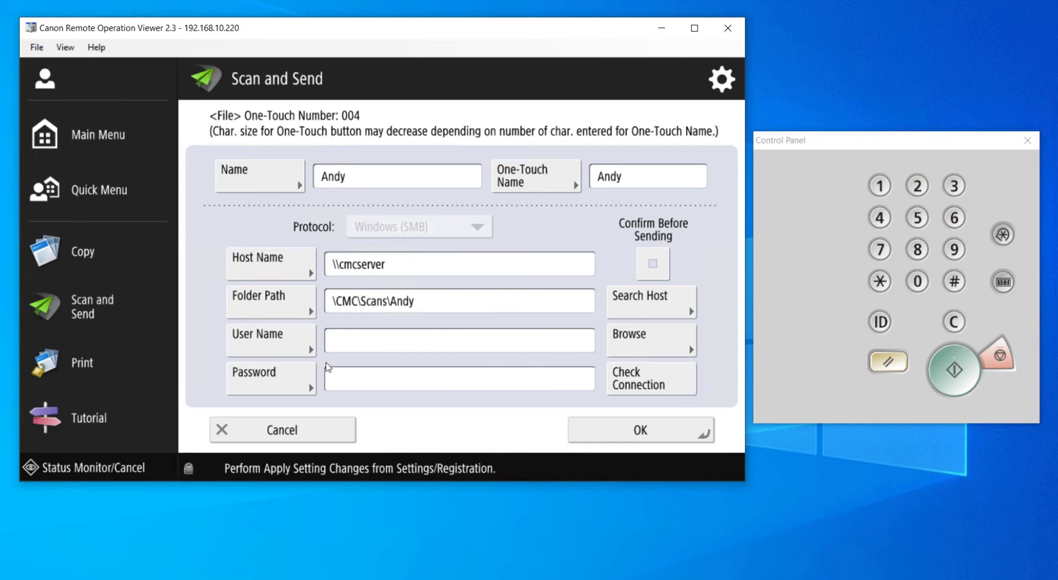
left_click(310, 437)
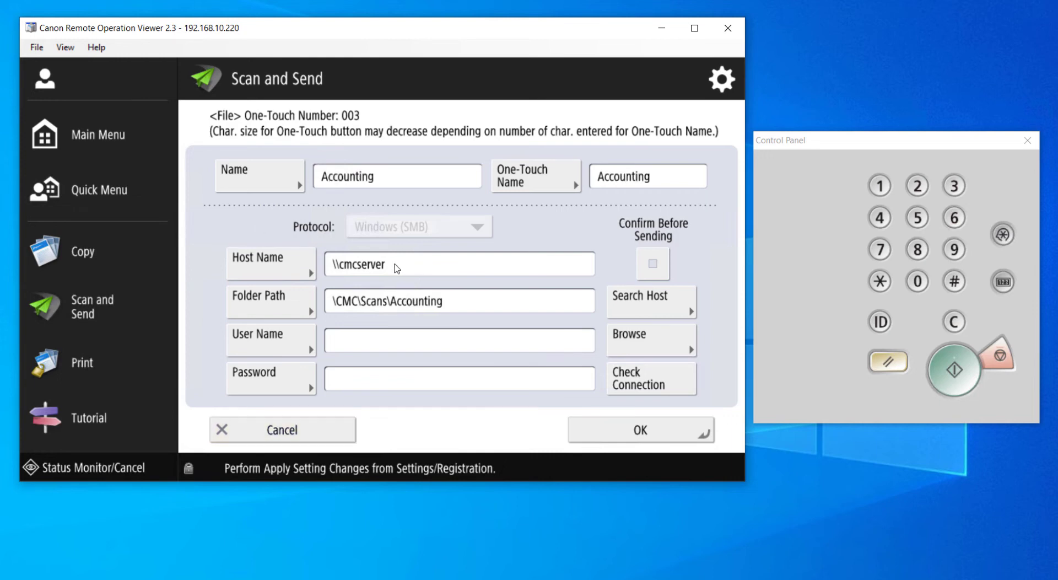
Change the Accounting host name to 192.168.10.250\accounting.pc and start editing its folder path.
left_click(397, 268)
key("ctrl+a")
key("BackSpace")
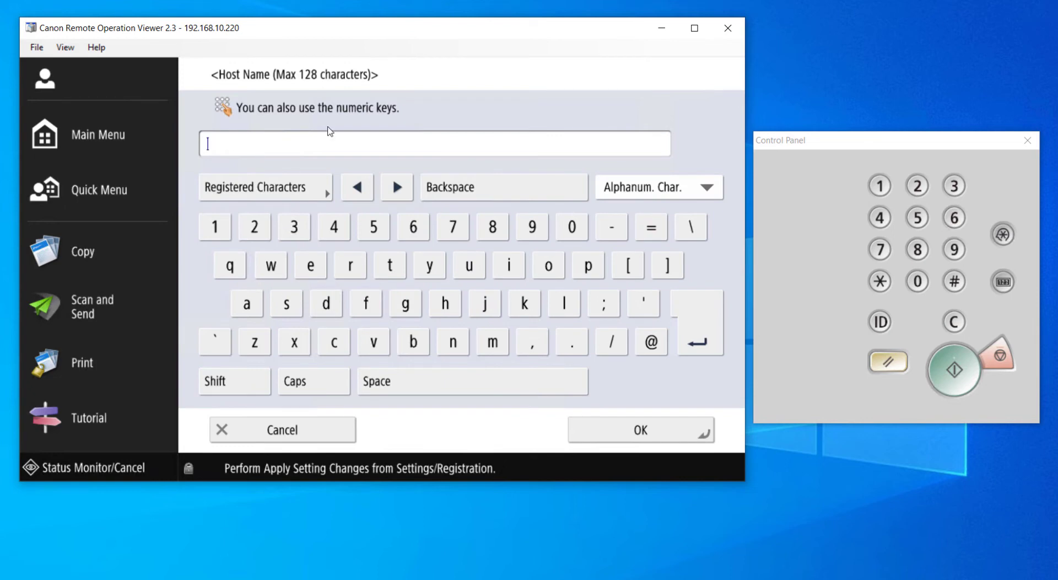
type("192.168.10.250\\")
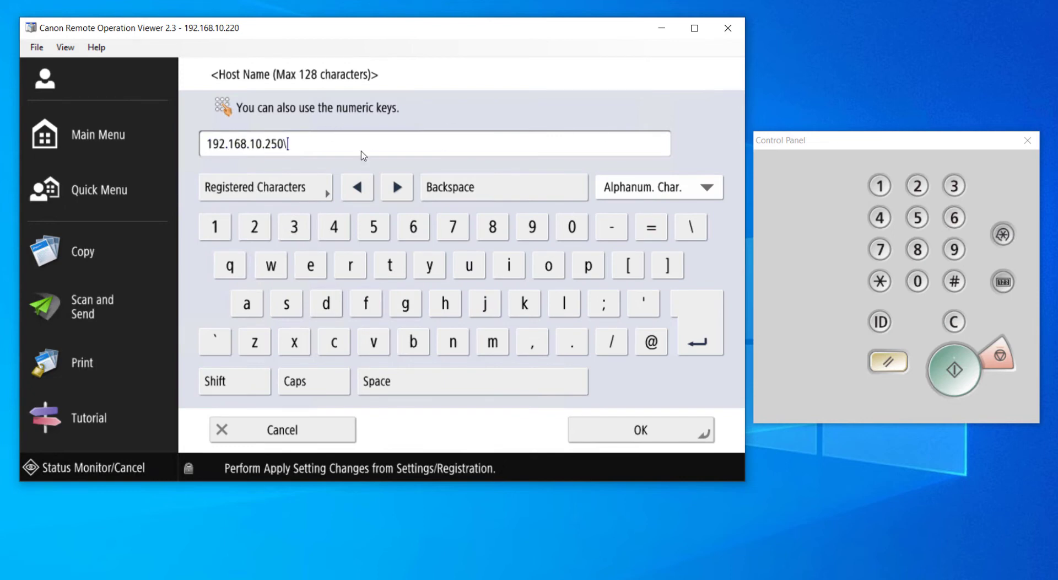
type("accounting.pc")
left_click(639, 430)
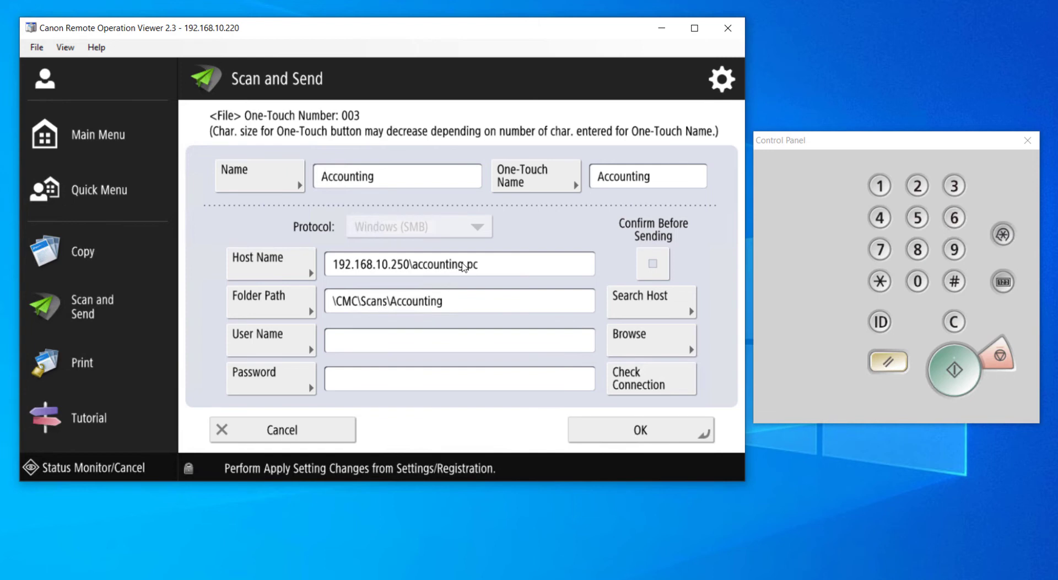
left_click(441, 307)
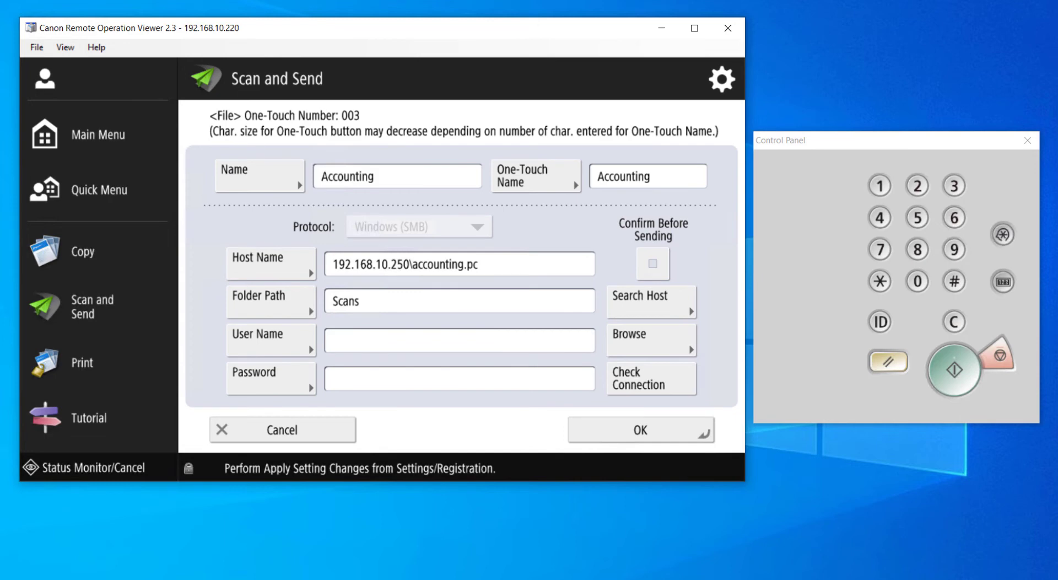
Enter user name accounting.pc and the share account's password for the Accounting entry.
left_click(396, 331)
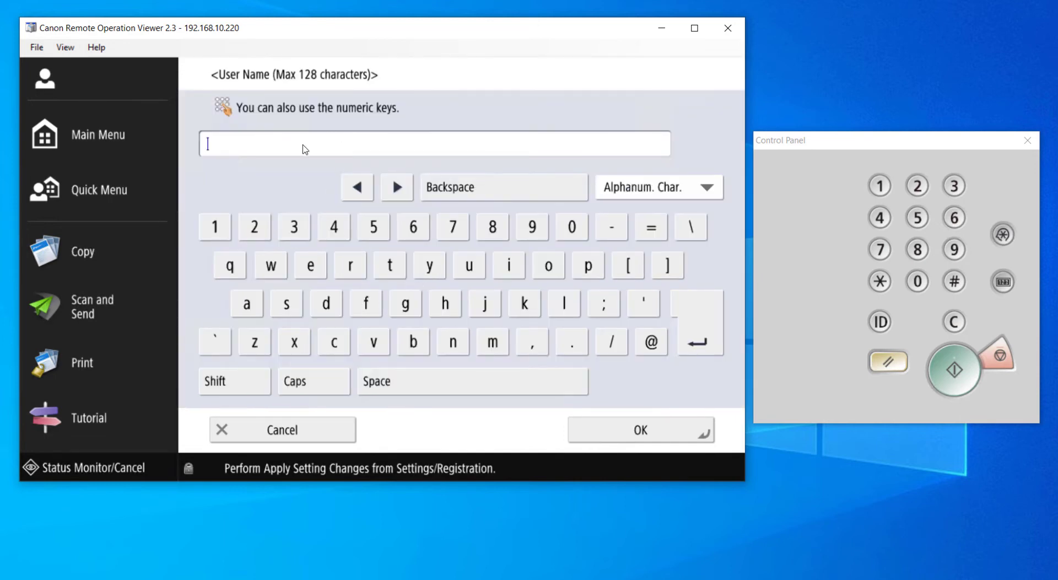
type("accounting.pc")
left_click(653, 439)
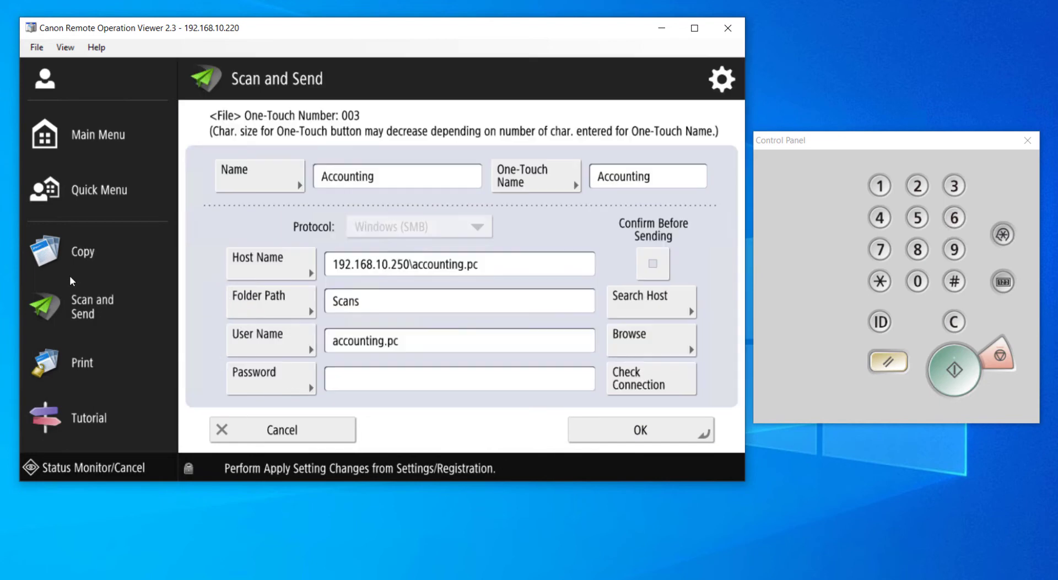
left_click(391, 380)
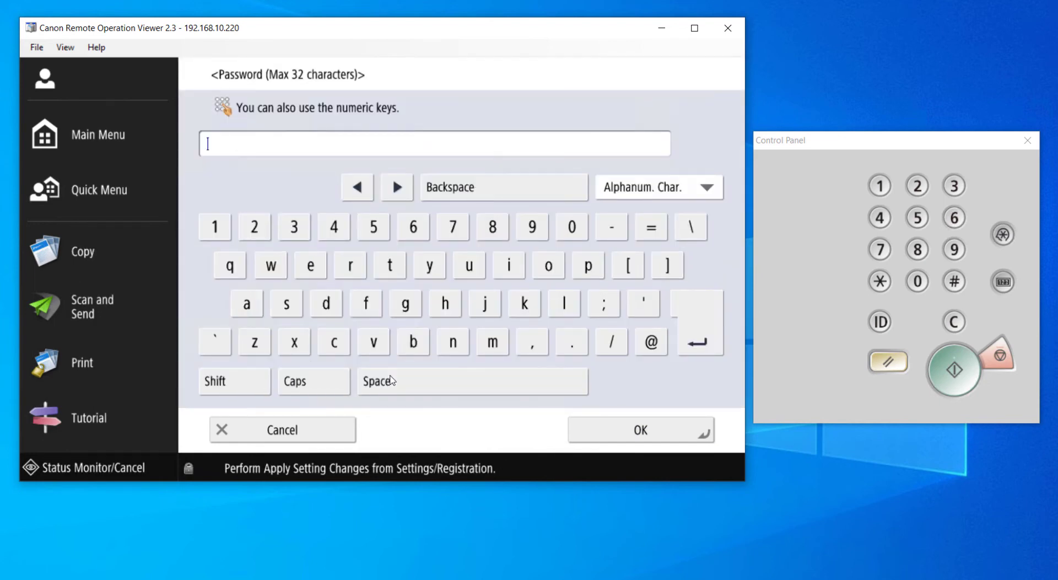
type("**********")
key("Return")
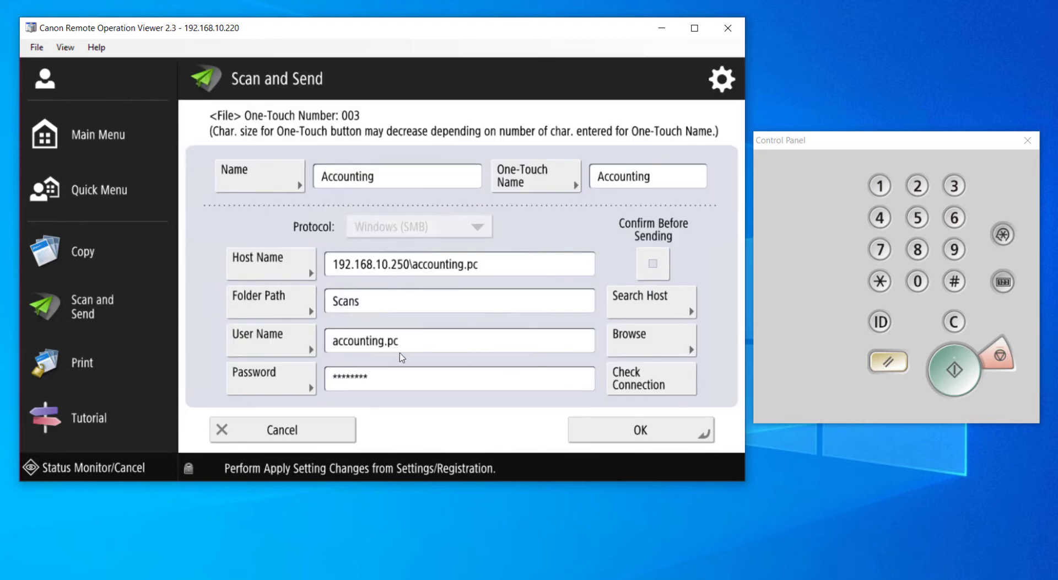
Run Check Connection on the Accounting entry and acknowledge the success message.
left_click(638, 380)
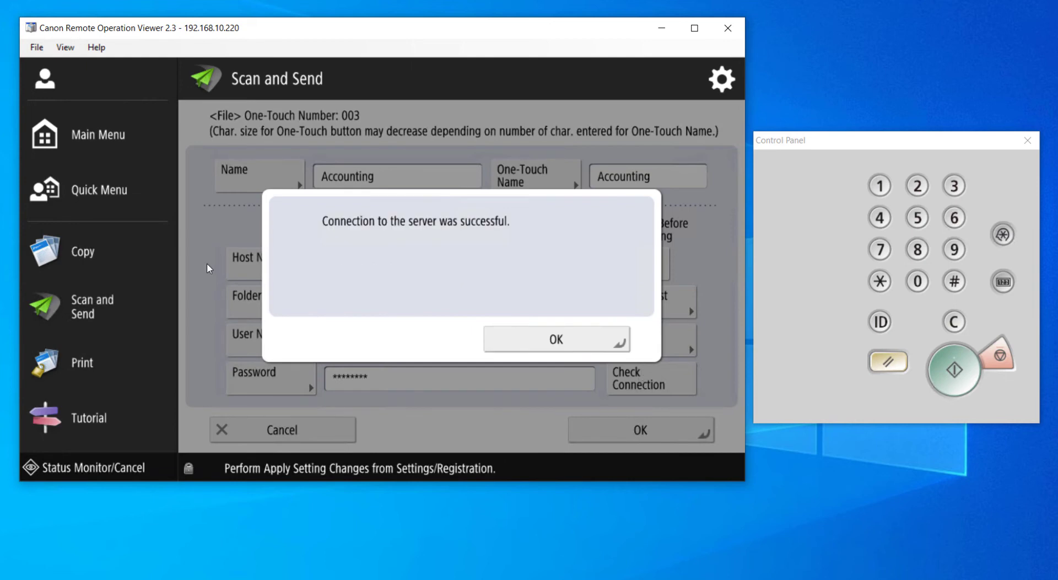
left_click(517, 340)
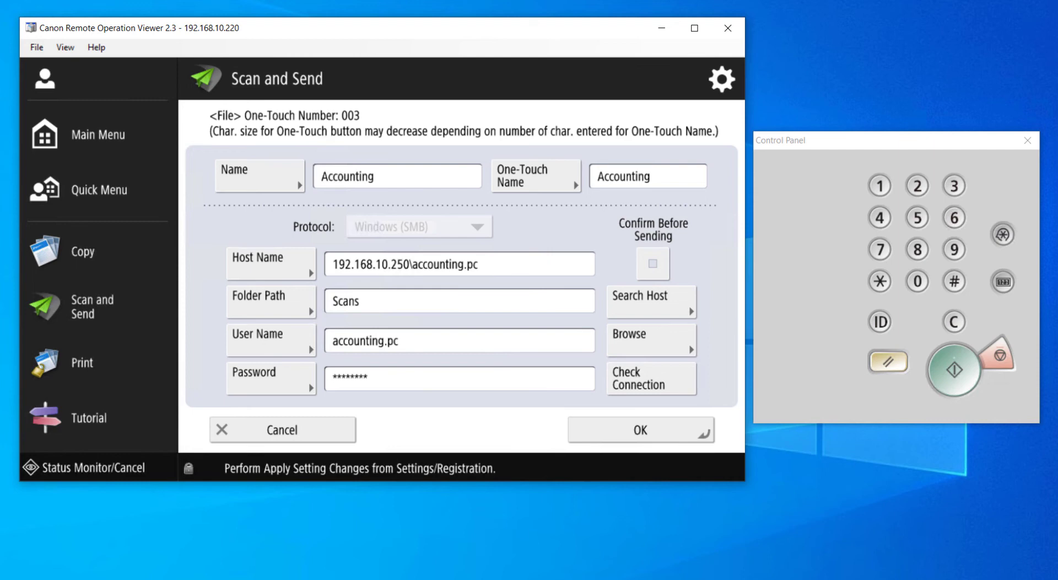
In the server terminal, run ls -l, then ls -l accounting.pc/ to confirm it shows total 0.
key("alt+Tab")
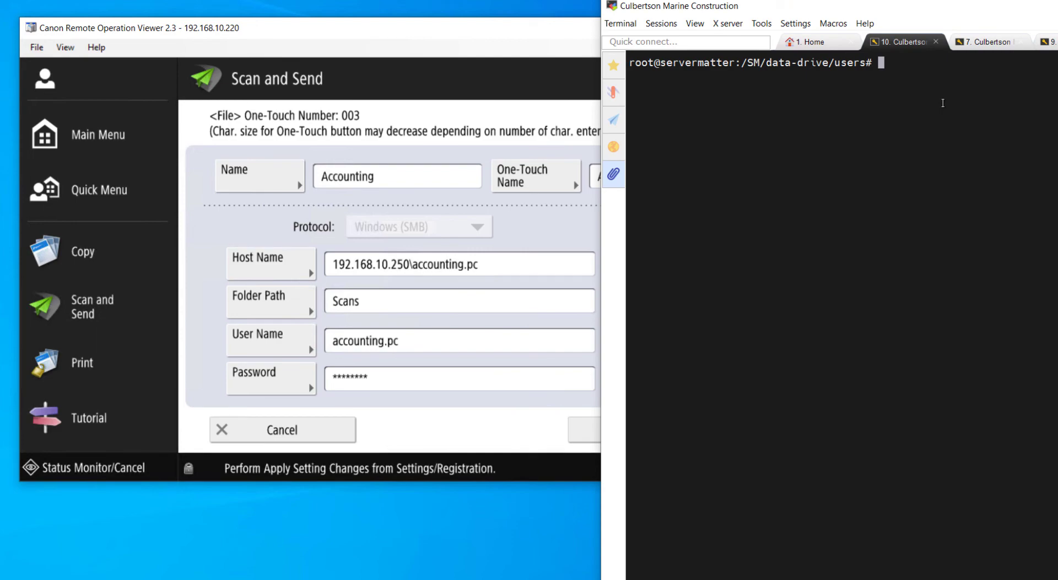
type("ls -l")
key("Return")
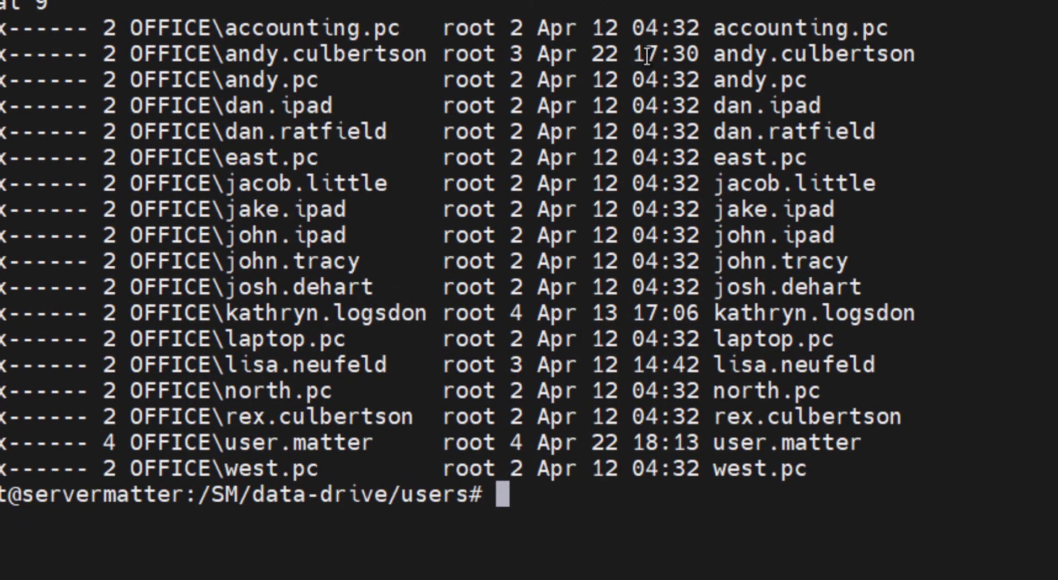
type("ls -")
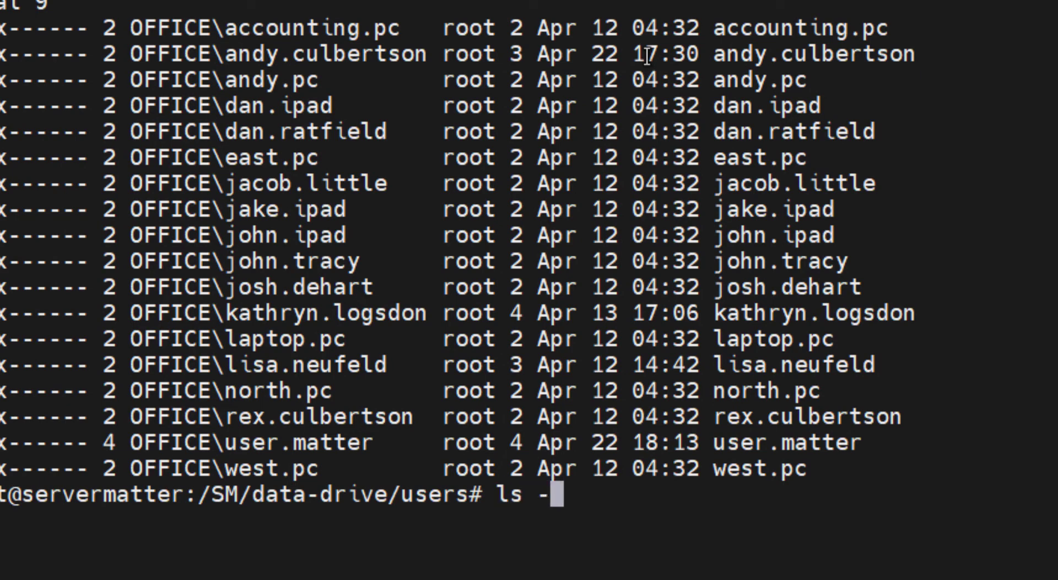
type("l")
type(" ac")
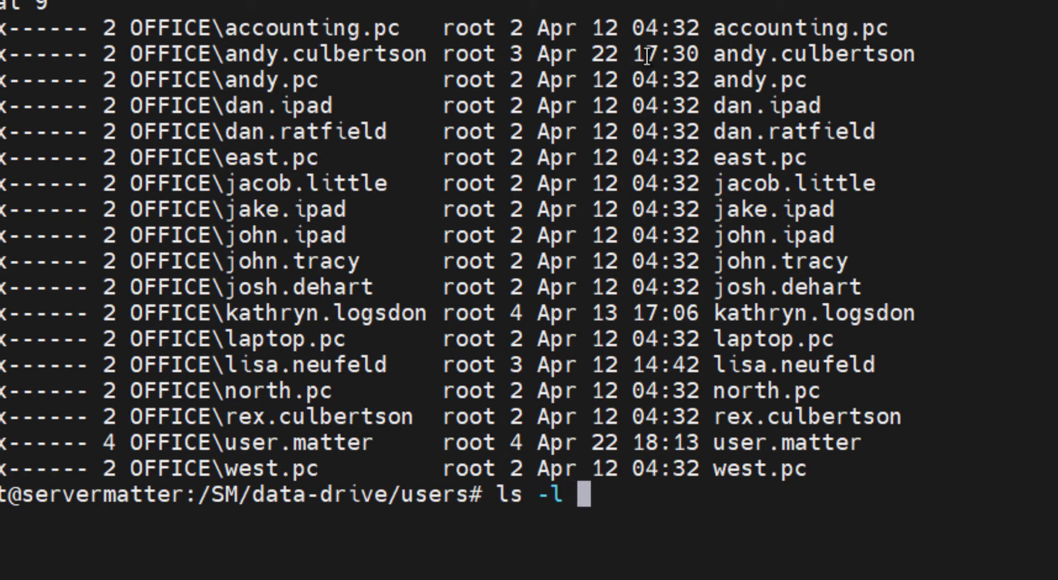
key("Tab")
key("Return")
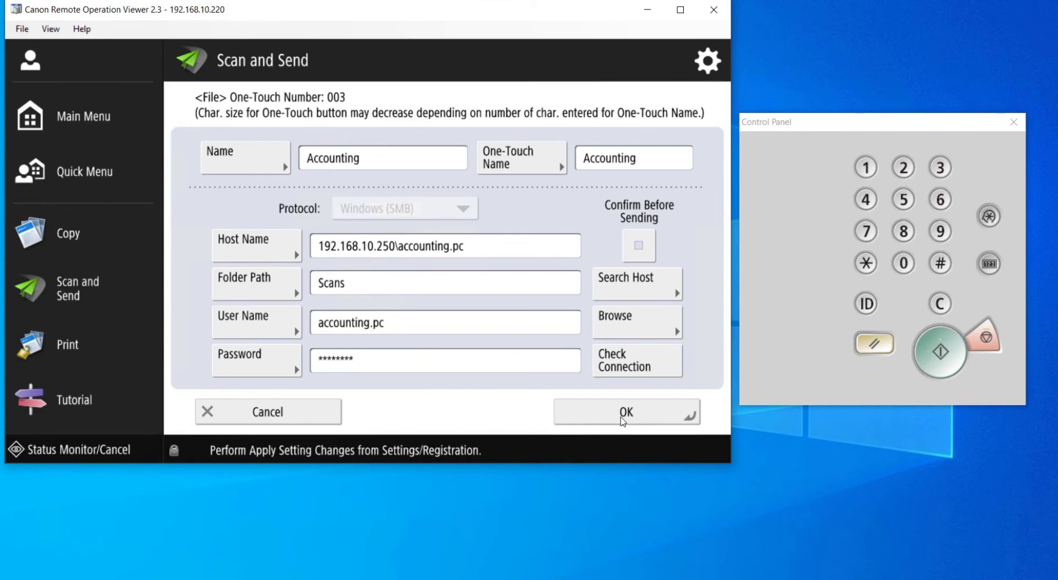
Save the Accounting entry and confirm it as the single Scan and Send destination.
left_click(631, 414)
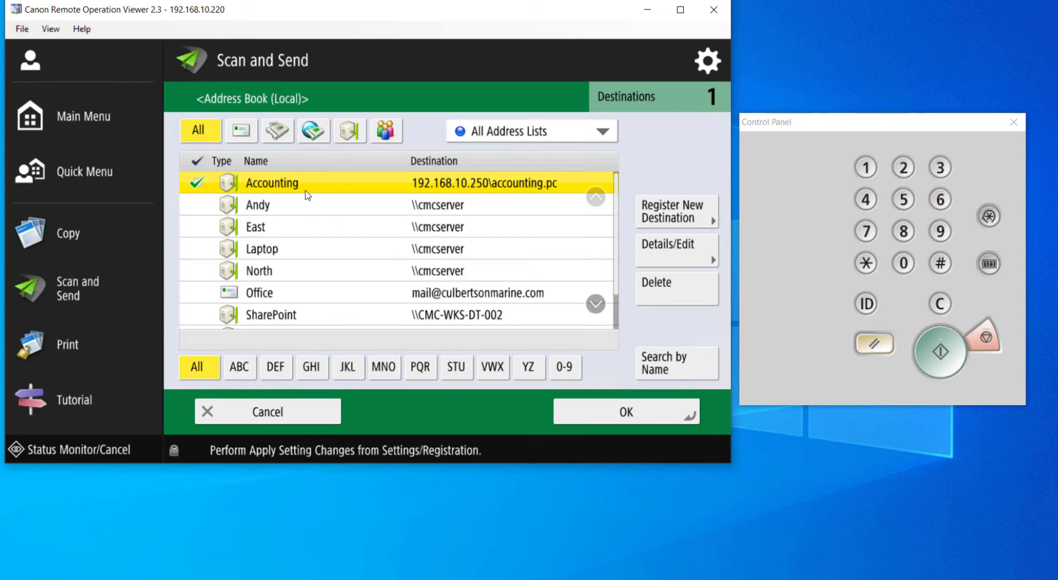
left_click(631, 420)
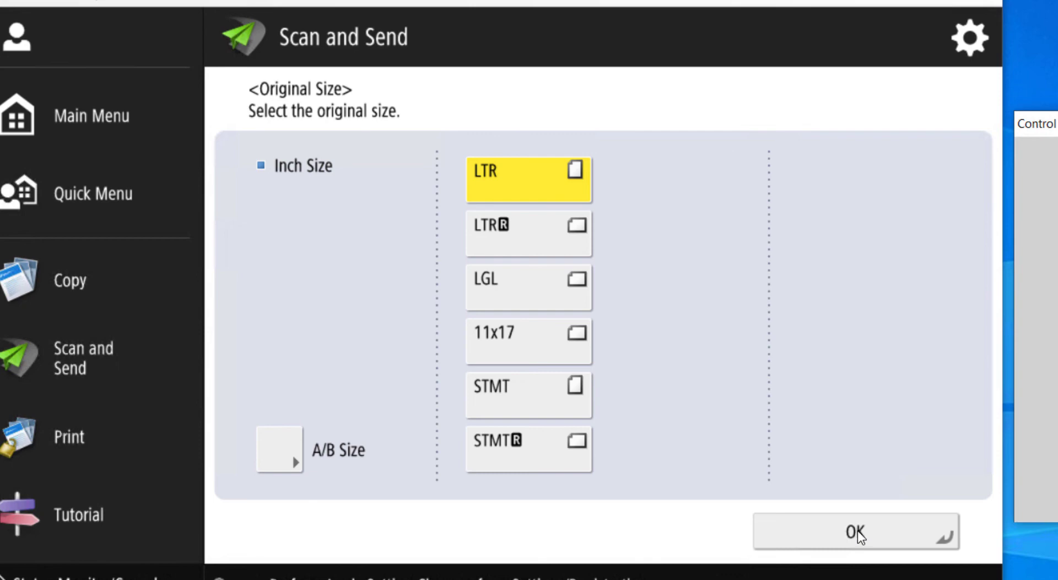
Accept LTR as the original size and scan the first page.
left_click(858, 530)
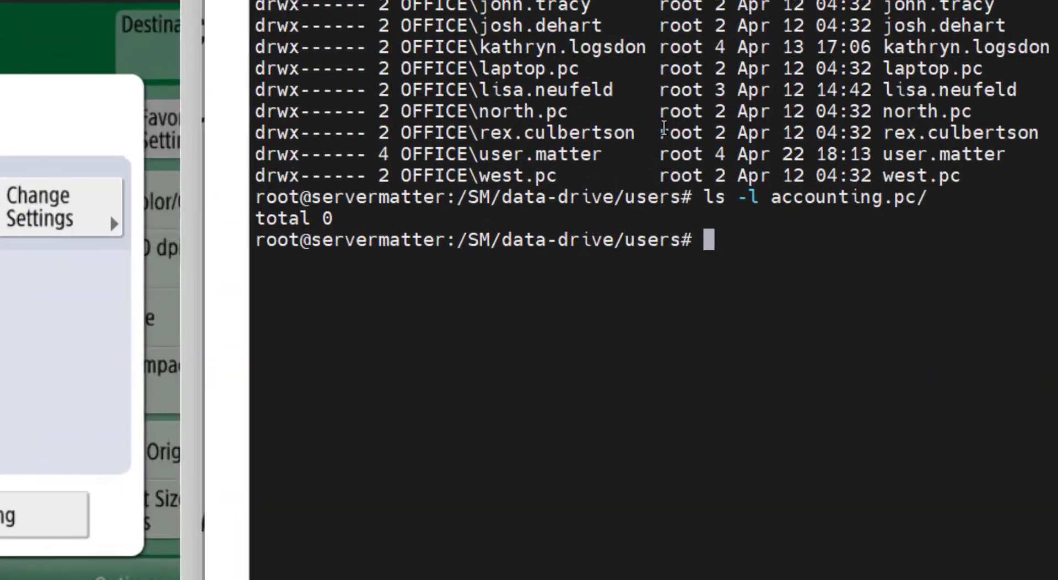
Rerun ls -l accounting.pc/ on the server, then send the one-page scan.
key("Up")
key("Return")
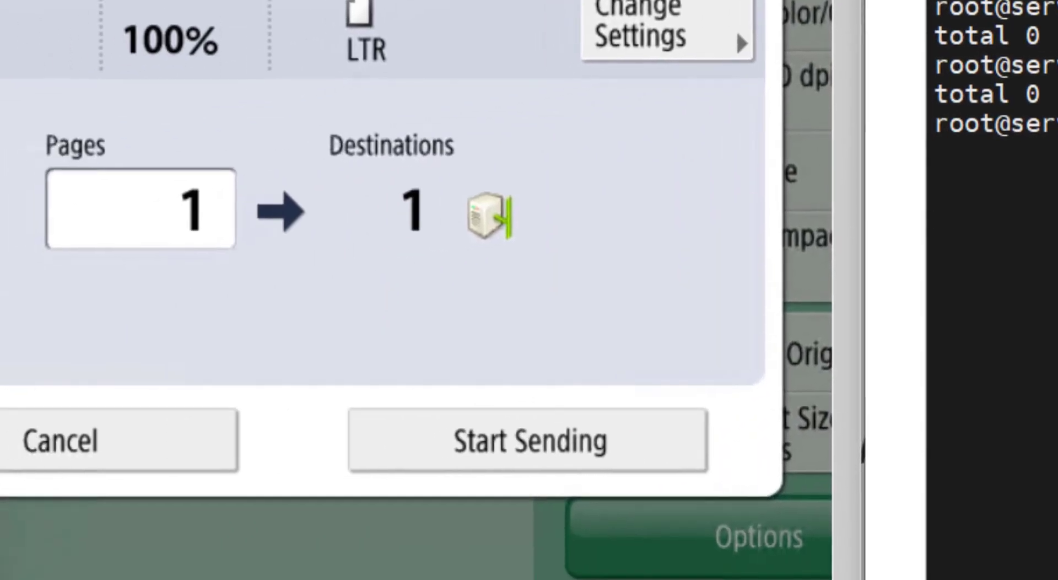
left_click(551, 441)
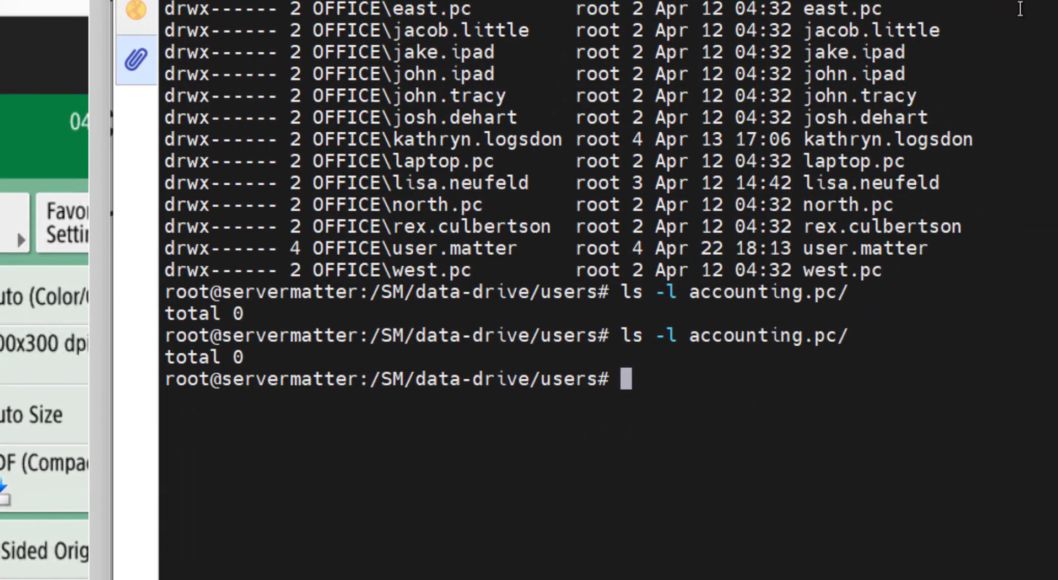
List accounting.pc and its new Scans folder, showing 20220423131201.pdf (10285 bytes).
key("Up")
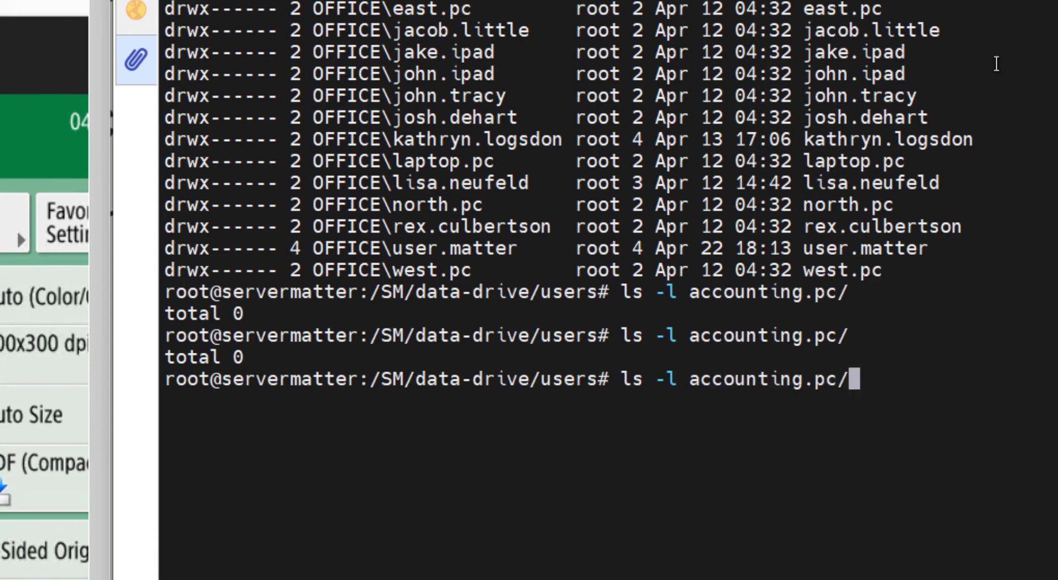
key("Return")
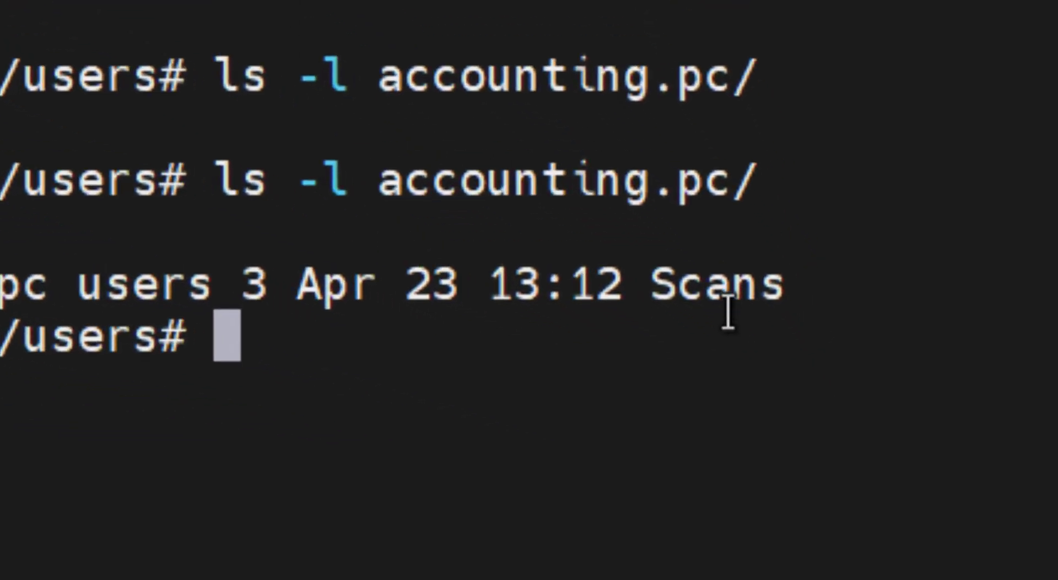
left_click_drag(657, 286, 786, 284)
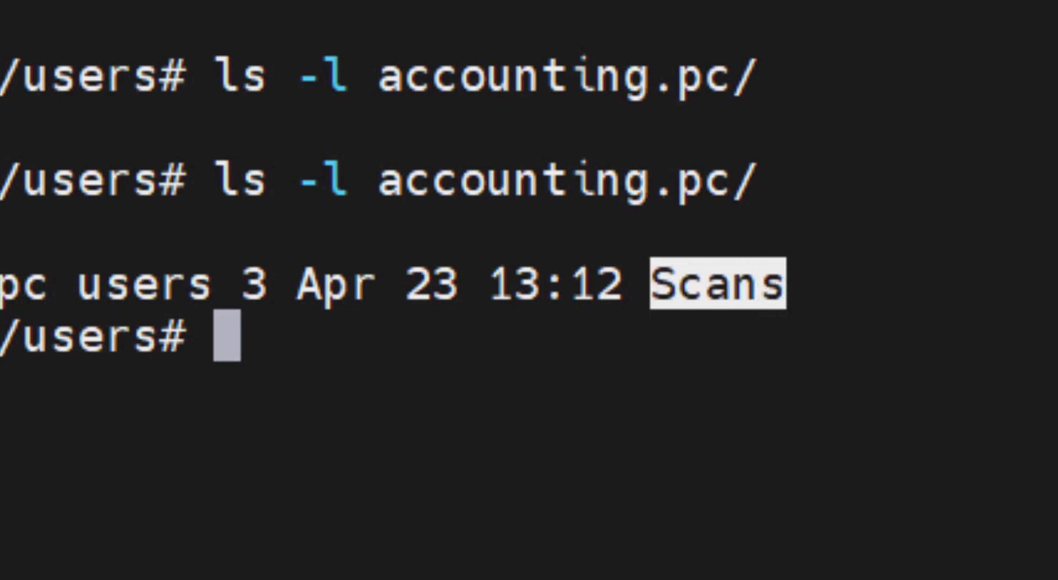
key("Up")
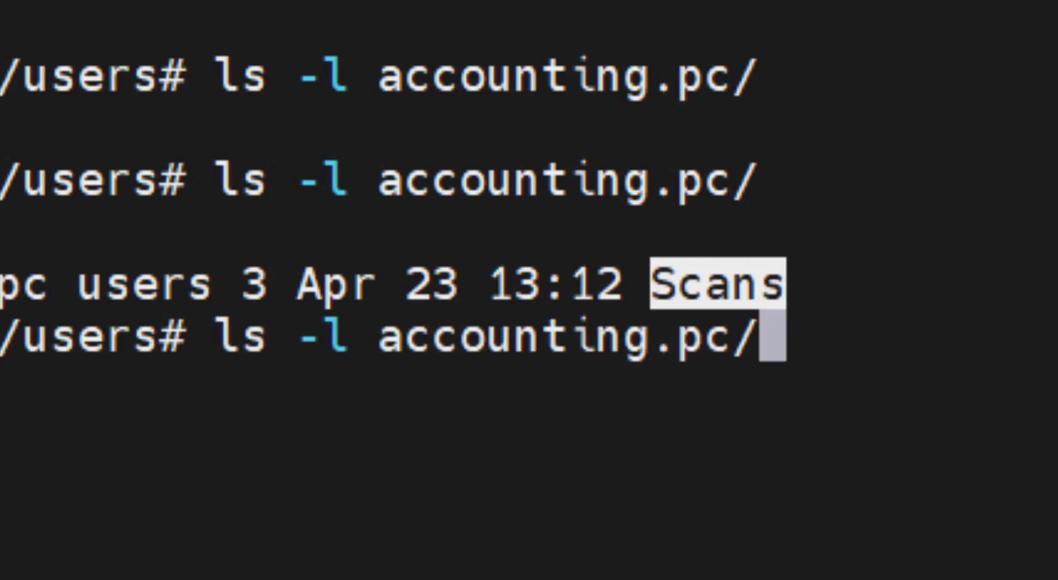
type("Sc")
key("Tab")
key("Return")
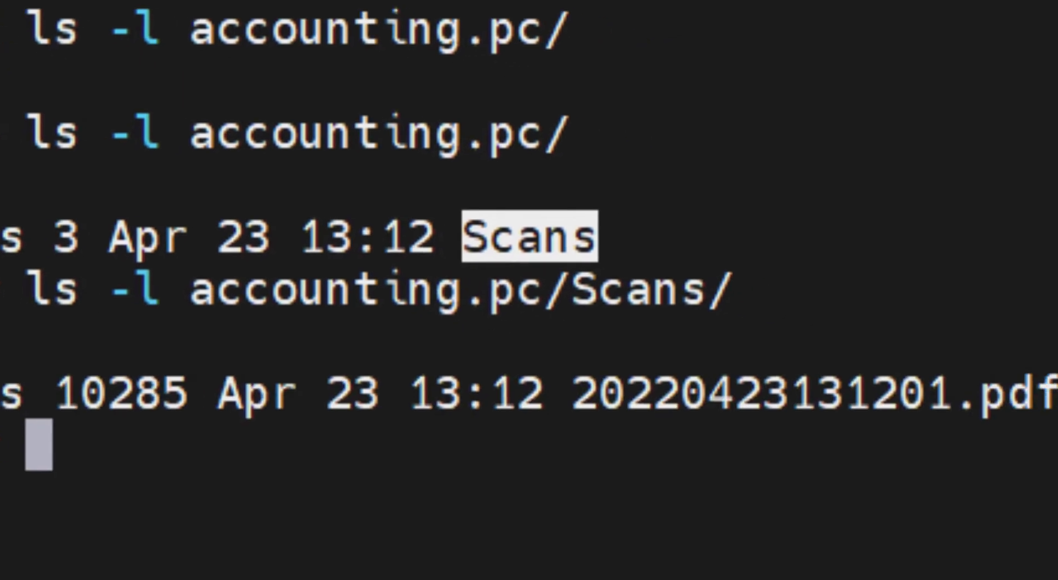